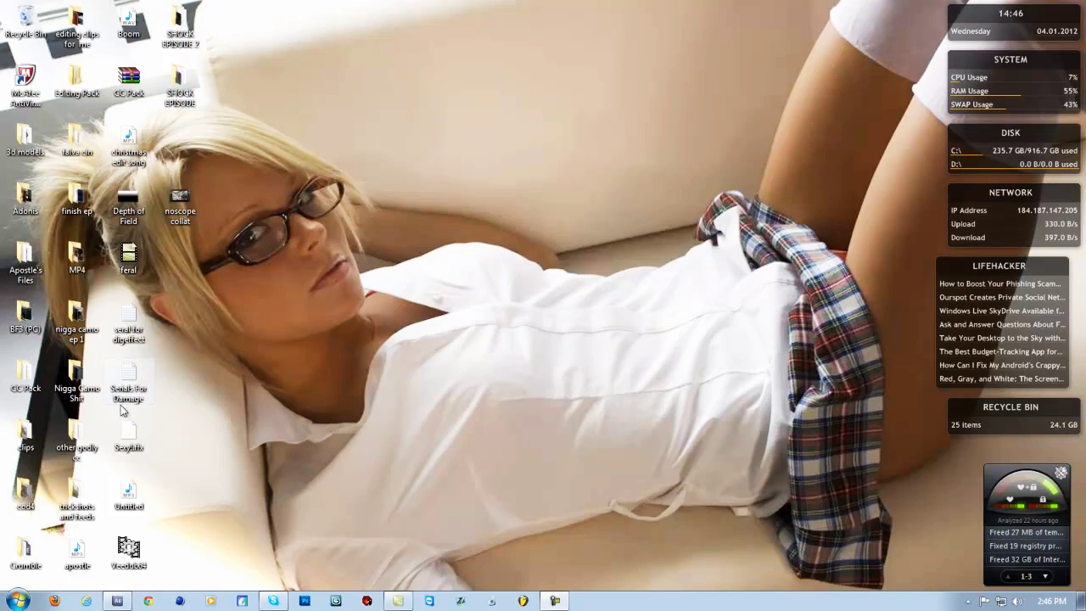
Show the noscope clip's Twixtor, Motion Tile and Optics Compensation settings and RAM-preview from about 4;21
{"action": "left_click", "coordinate": [117, 599]}
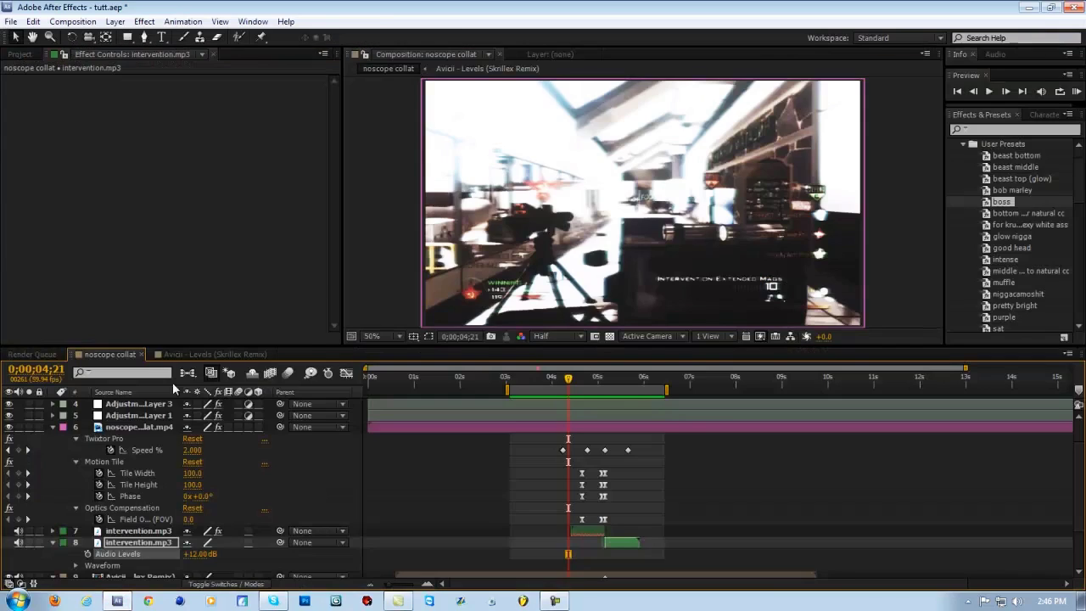
{"action": "left_click", "coordinate": [135, 427]}
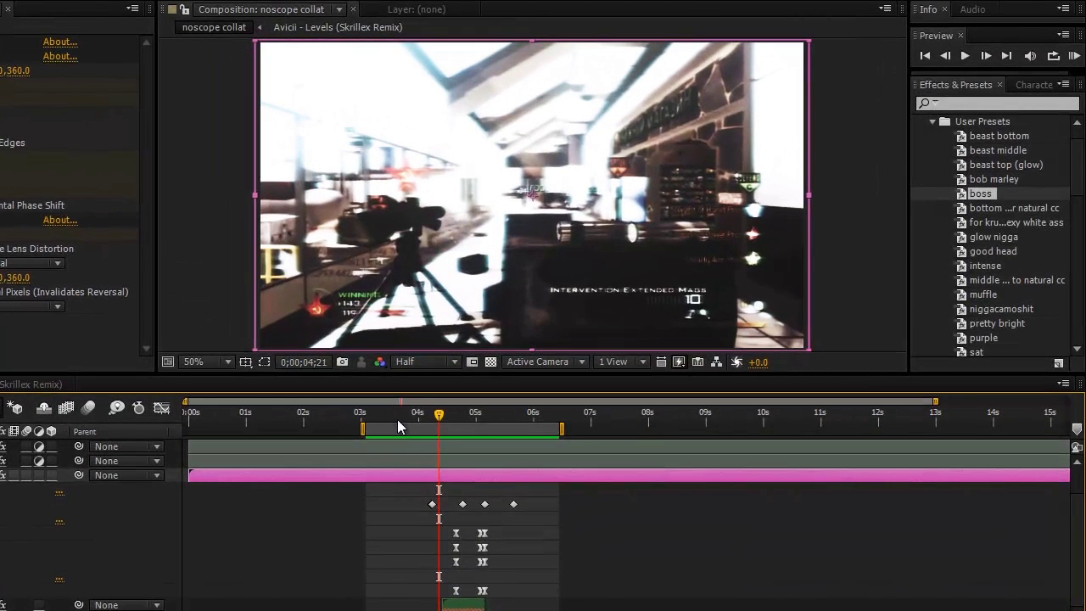
{"action": "left_click_drag", "start_coordinate": [412, 413], "coordinate": [473, 413]}
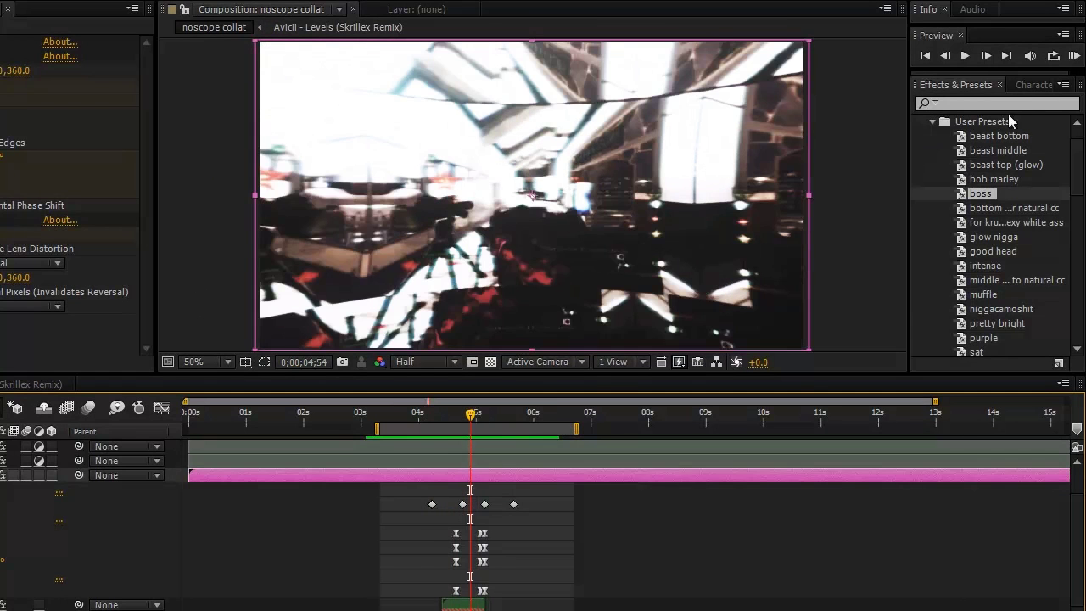
{"action": "left_click", "coordinate": [1073, 55]}
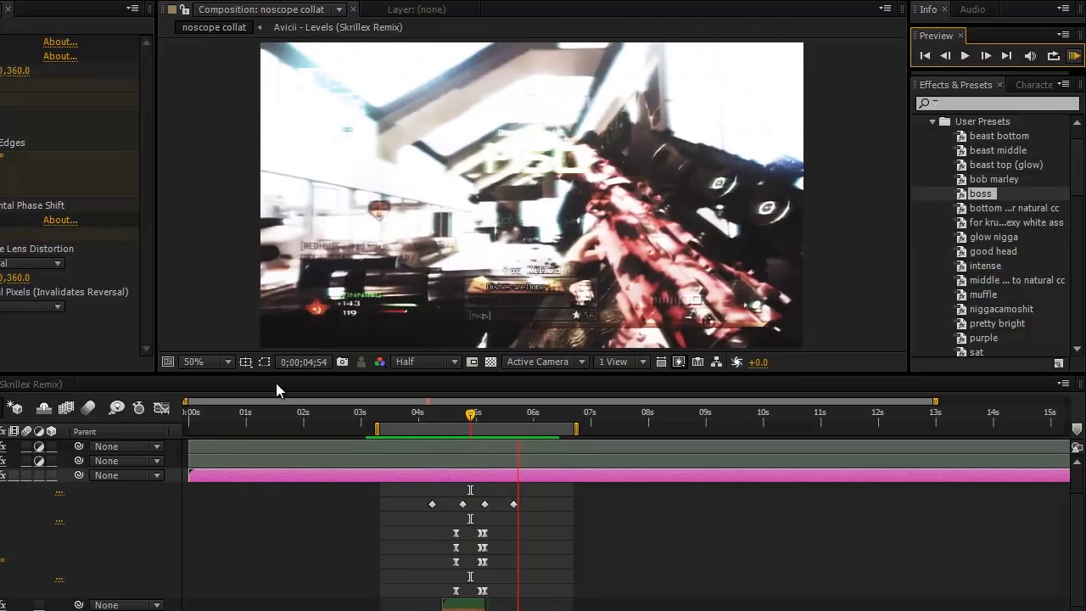
{"action": "key", "text": "space"}
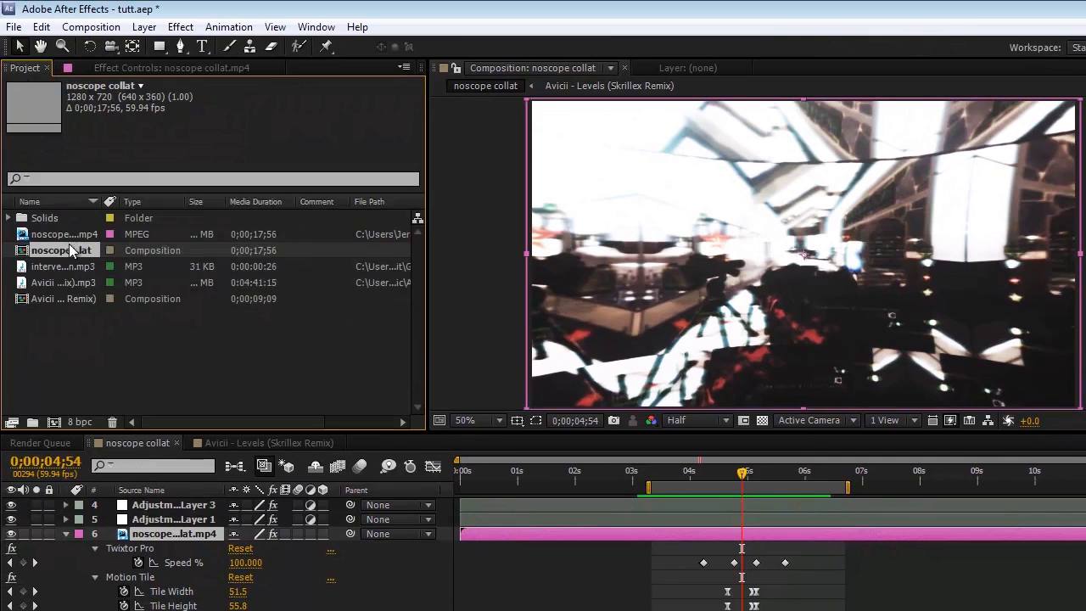
Create a new noscope collat 2 composition from the noscope footage and play it back
{"action": "left_click_drag", "start_coordinate": [69, 243], "coordinate": [53, 421]}
{"action": "key", "text": "Caps_Lock"}
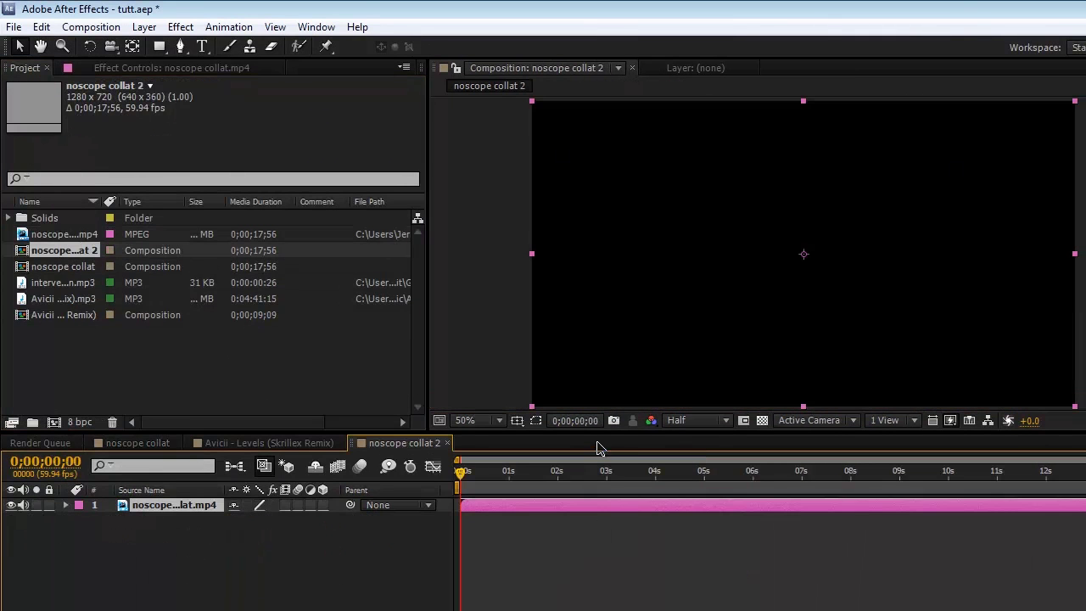
{"action": "left_click", "coordinate": [570, 476]}
{"action": "key", "text": "space"}
{"action": "left_click_drag", "start_coordinate": [758, 477], "coordinate": [672, 493]}
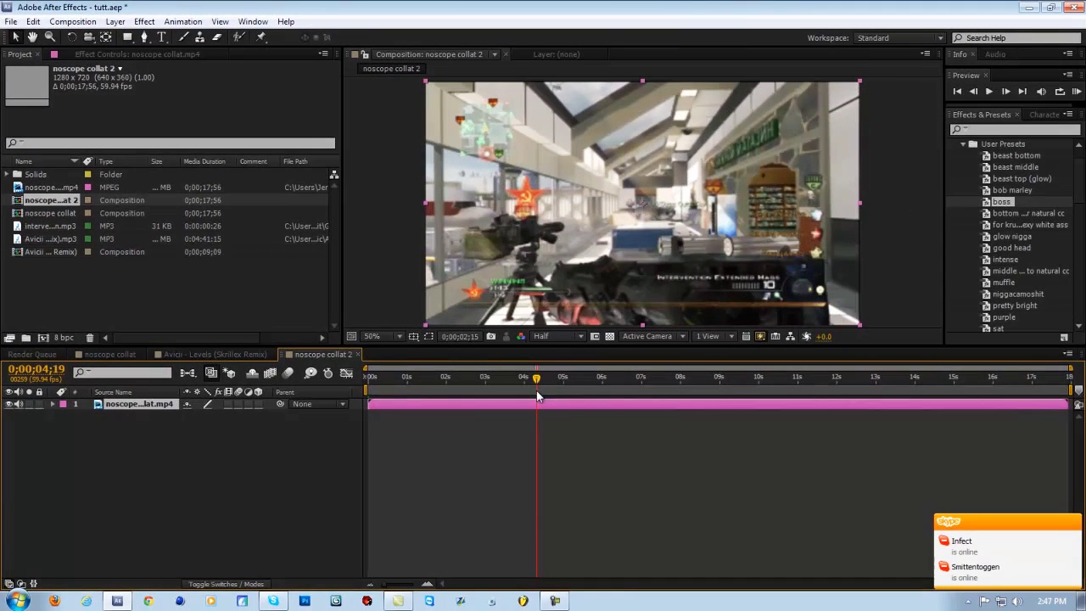
Apply Twixtor to the footage layer with an Input Frame Rate of 59.94
{"action": "left_click", "coordinate": [994, 128]}
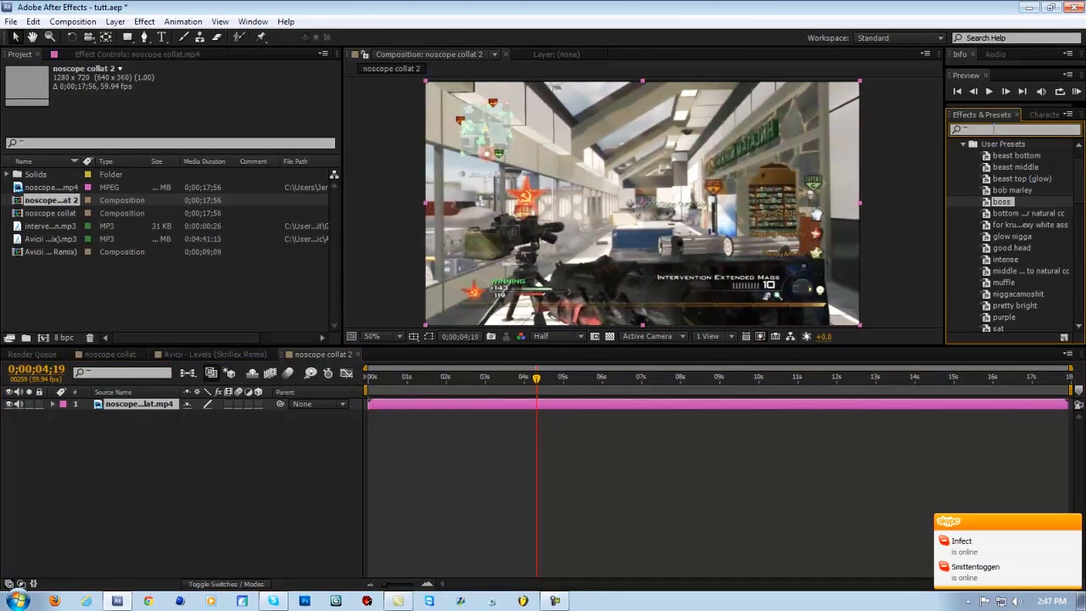
{"action": "type", "text": "twix"}
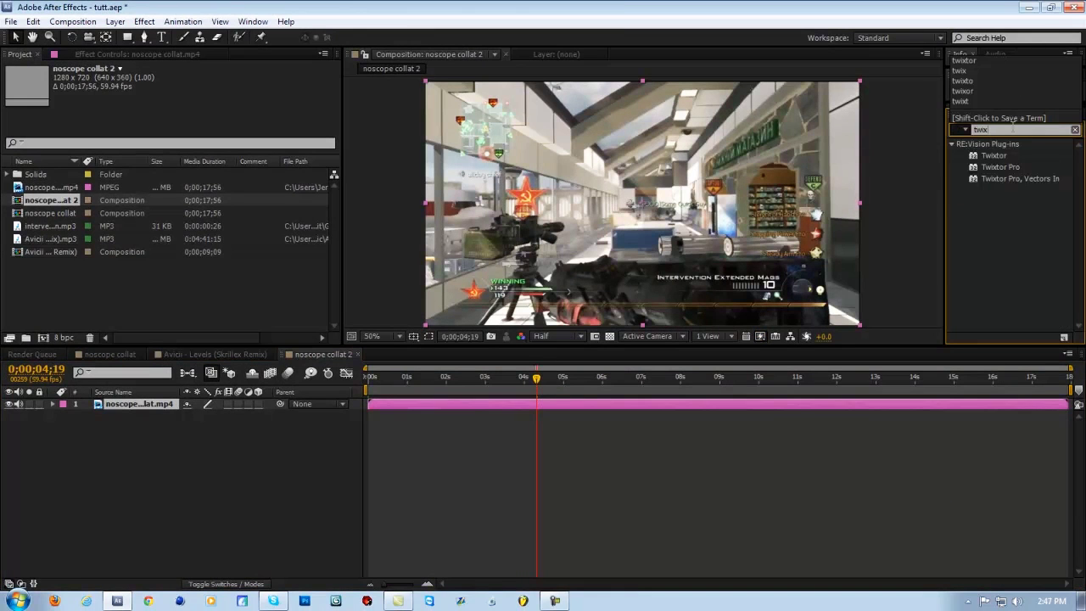
{"action": "left_click_drag", "start_coordinate": [998, 157], "coordinate": [554, 404]}
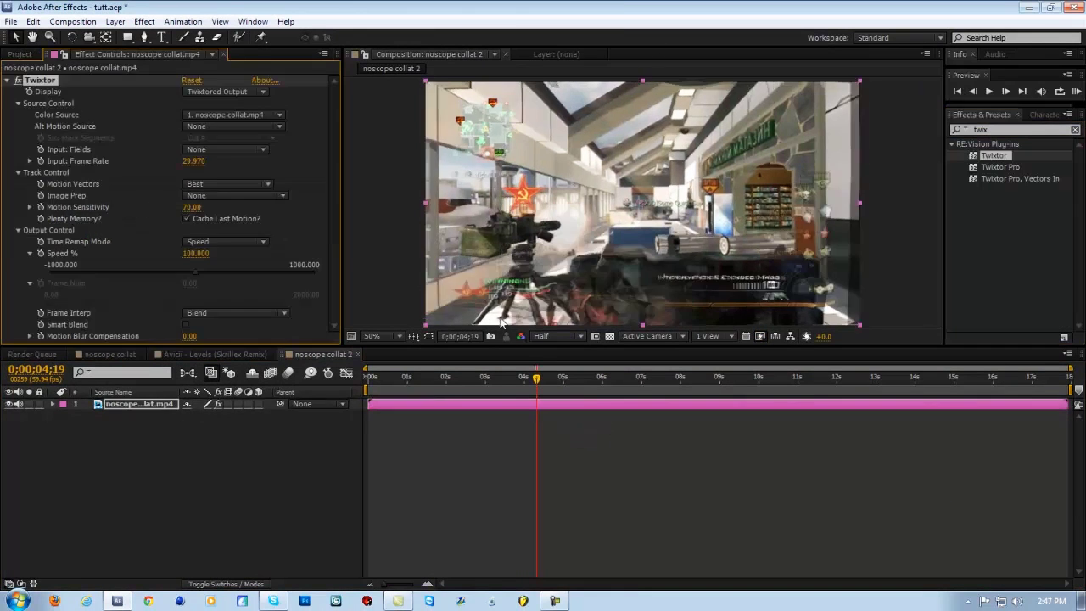
{"action": "left_click", "coordinate": [193, 161]}
{"action": "type", "text": "59.94"}
{"action": "key", "text": "Return"}
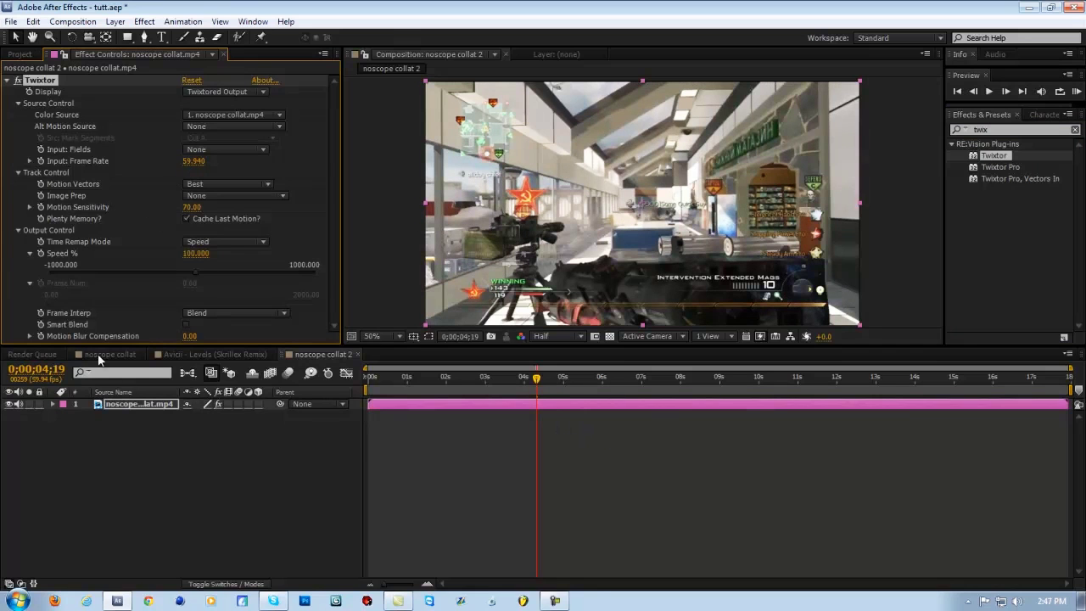
Start keyframing Twixtor Speed % and add the Avicii - Levels comp into noscope collat 2
{"action": "left_click", "coordinate": [39, 253]}
{"action": "left_click", "coordinate": [213, 353]}
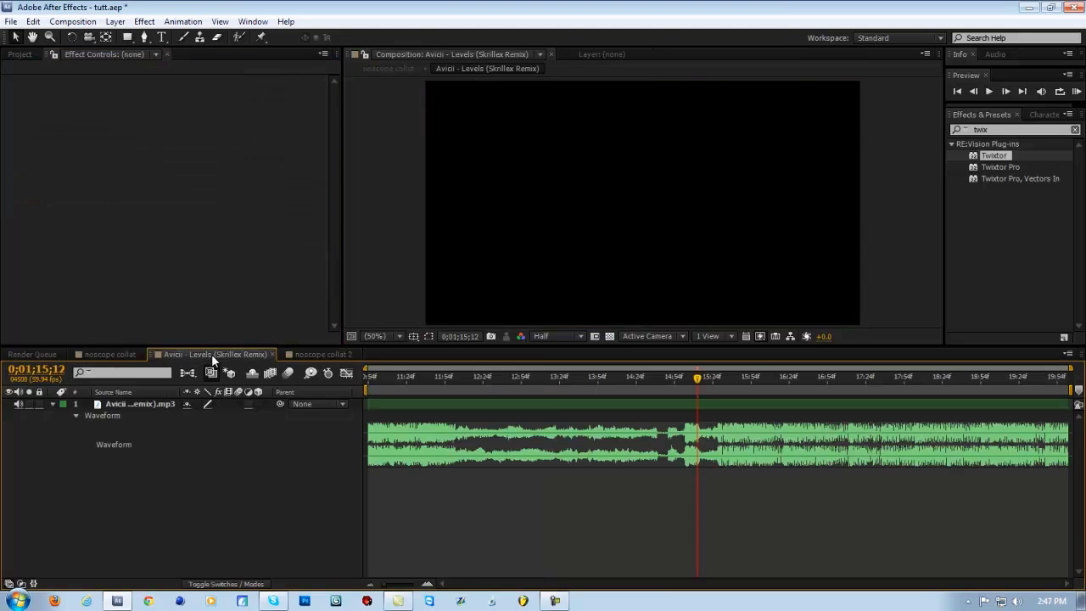
{"action": "left_click", "coordinate": [106, 352]}
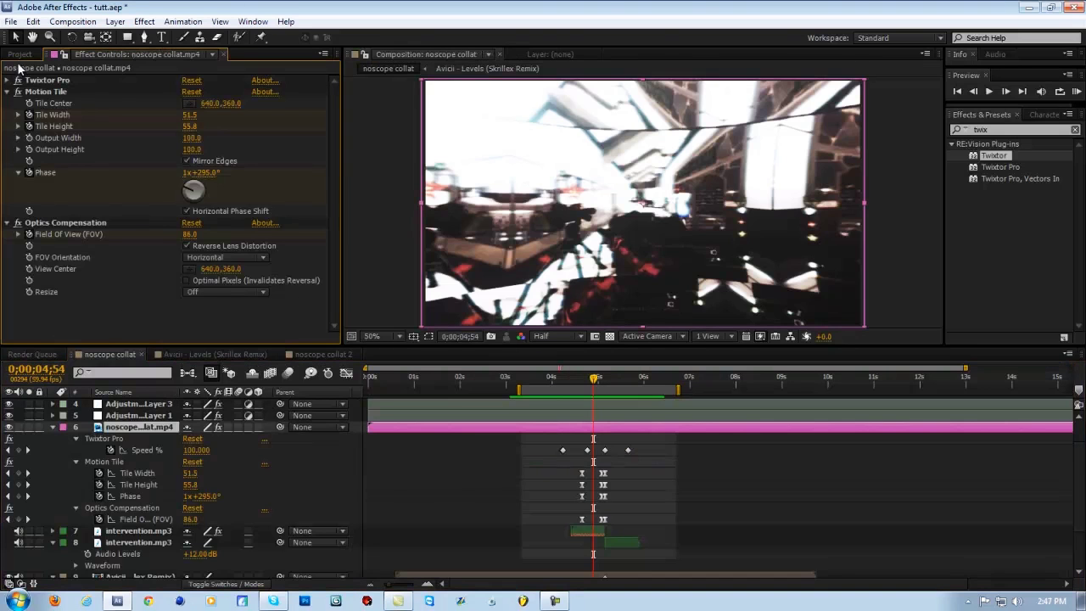
{"action": "left_click", "coordinate": [20, 55]}
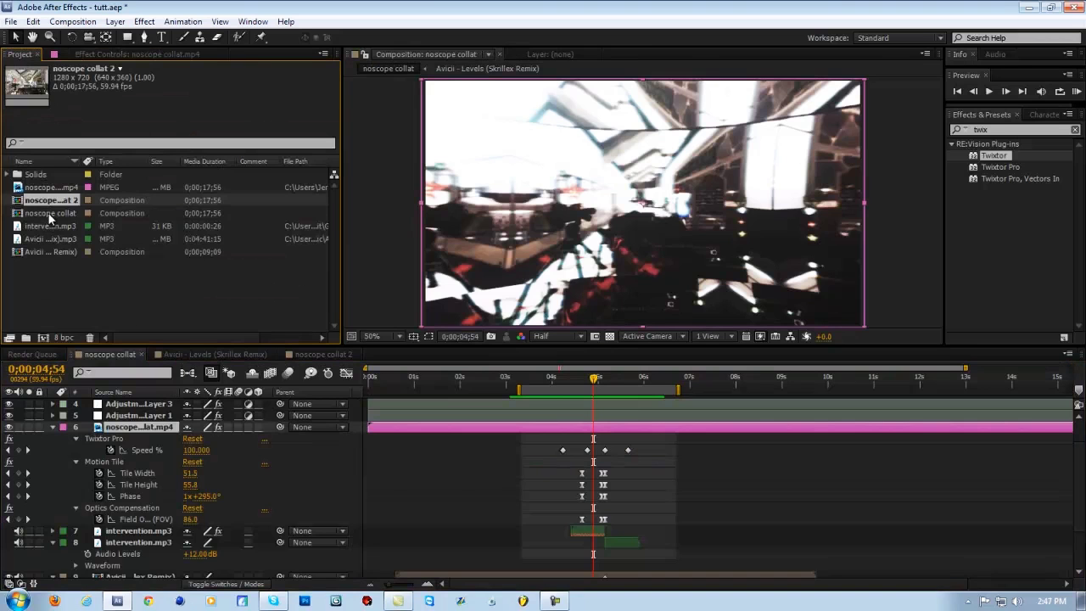
{"action": "left_click", "coordinate": [59, 251]}
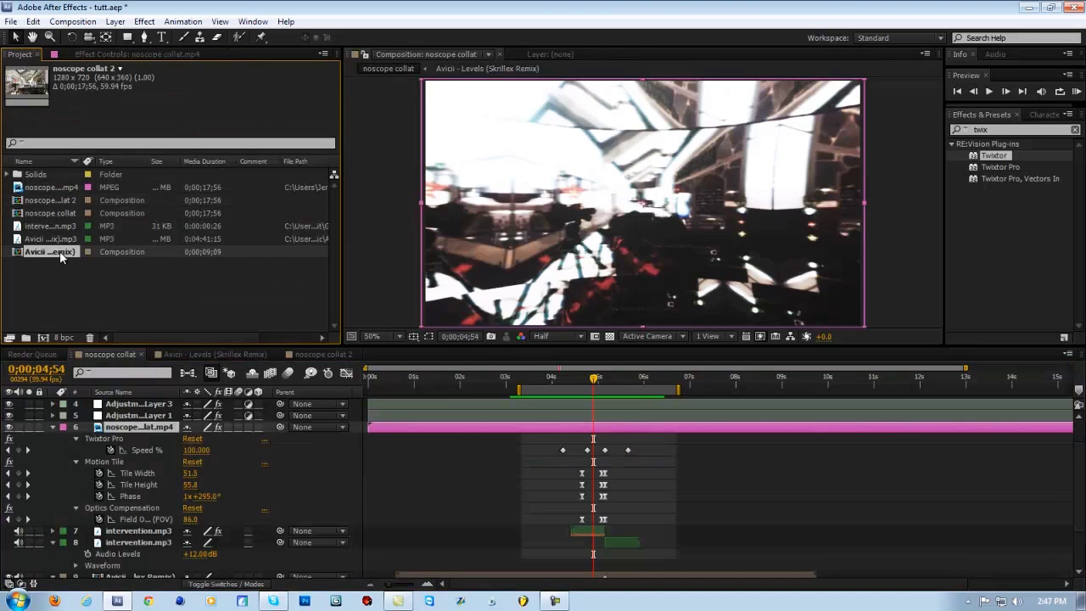
{"action": "left_click", "coordinate": [307, 354]}
{"action": "left_click_drag", "start_coordinate": [53, 252], "coordinate": [235, 477]}
Reveal the music waveform and add a layer marker on the beat at 0;00;04;34
{"action": "key", "text": "l"}
{"action": "key", "text": "l"}
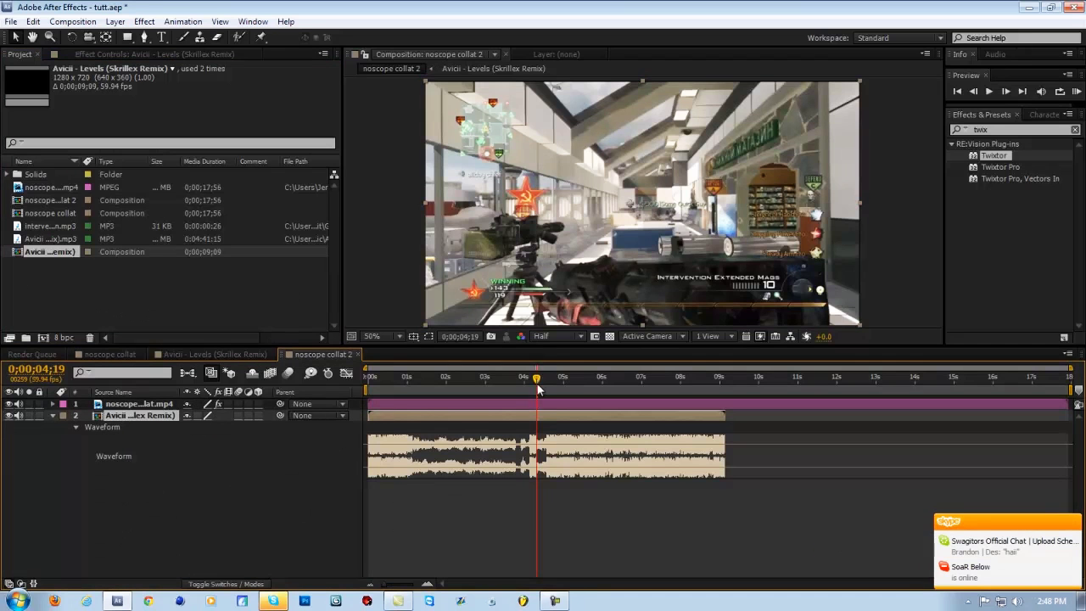
{"action": "left_click_drag", "start_coordinate": [540, 383], "coordinate": [544, 381]}
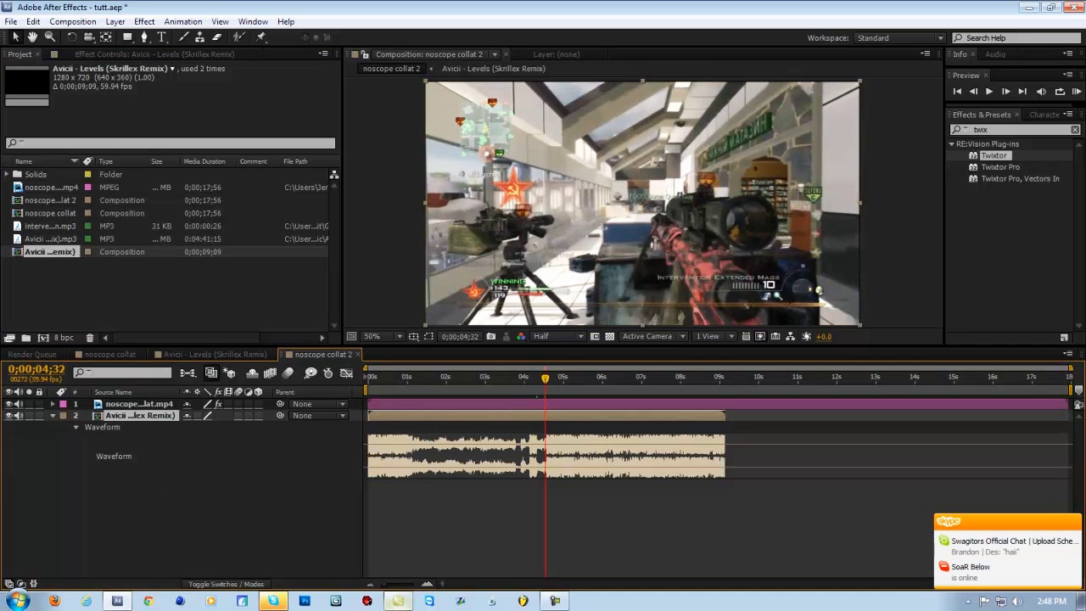
{"action": "left_click", "coordinate": [426, 584]}
{"action": "left_click", "coordinate": [548, 380]}
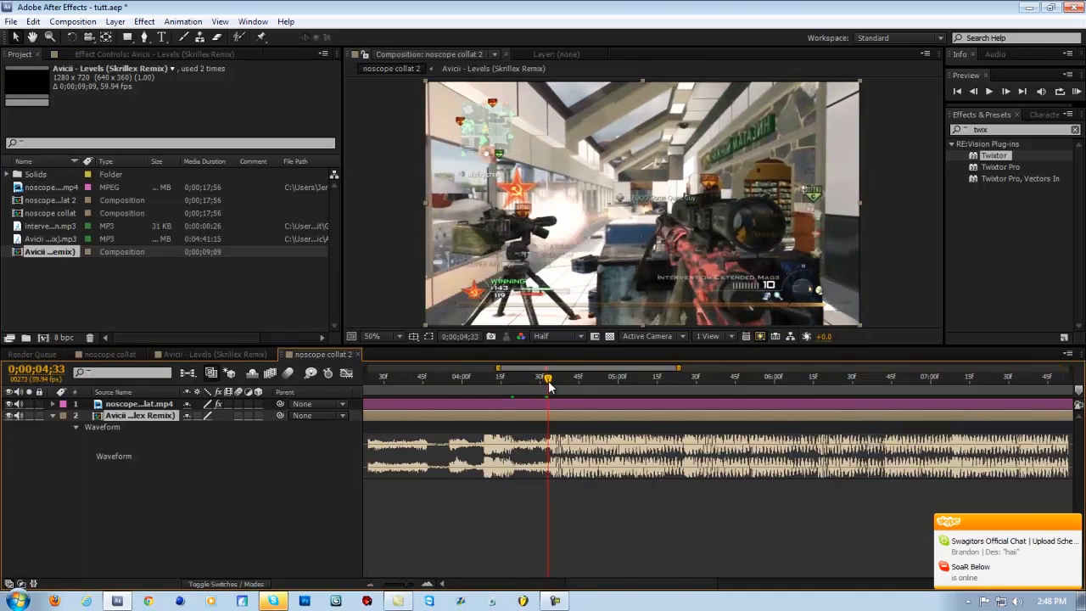
{"action": "left_click_drag", "start_coordinate": [548, 380], "coordinate": [551, 384]}
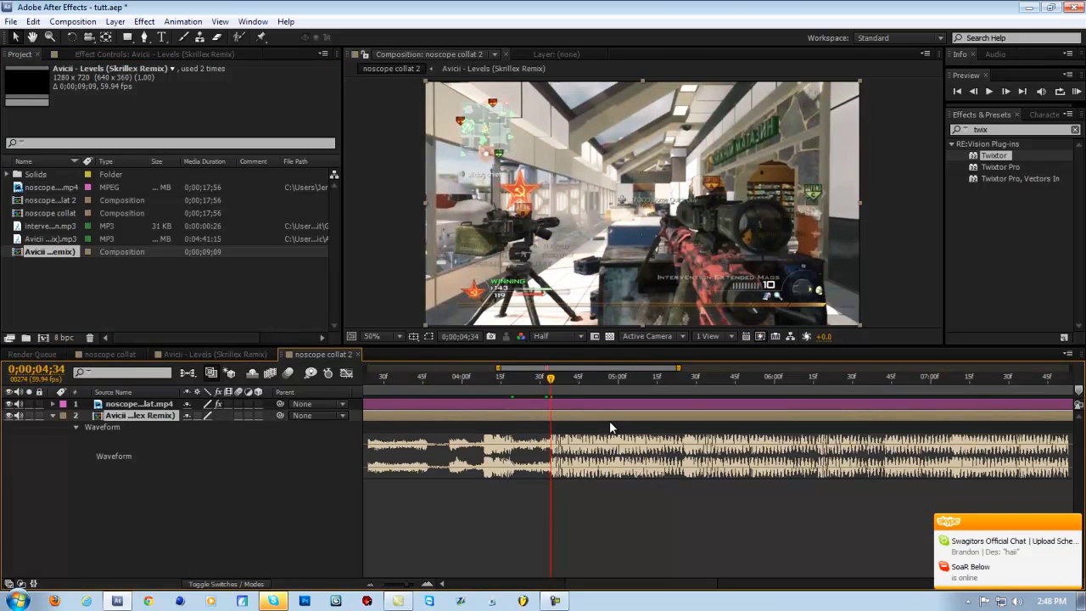
{"action": "key", "text": "KP_Multiply"}
{"action": "left_click", "coordinate": [463, 404]}
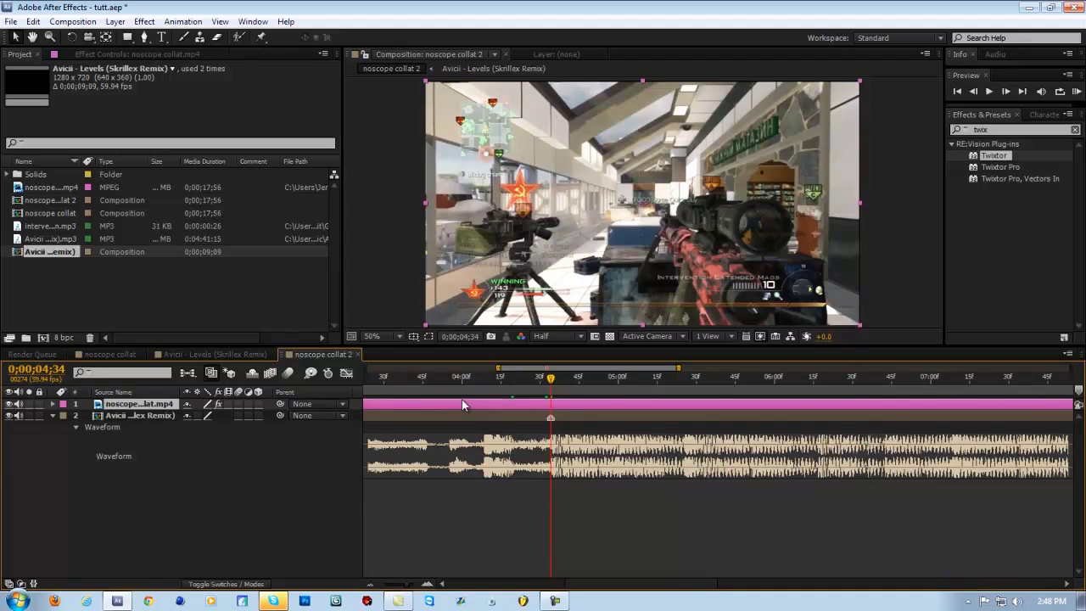
Reveal the footage layer's keyframes and move the Speed keyframe to the current time
{"action": "key", "text": "u"}
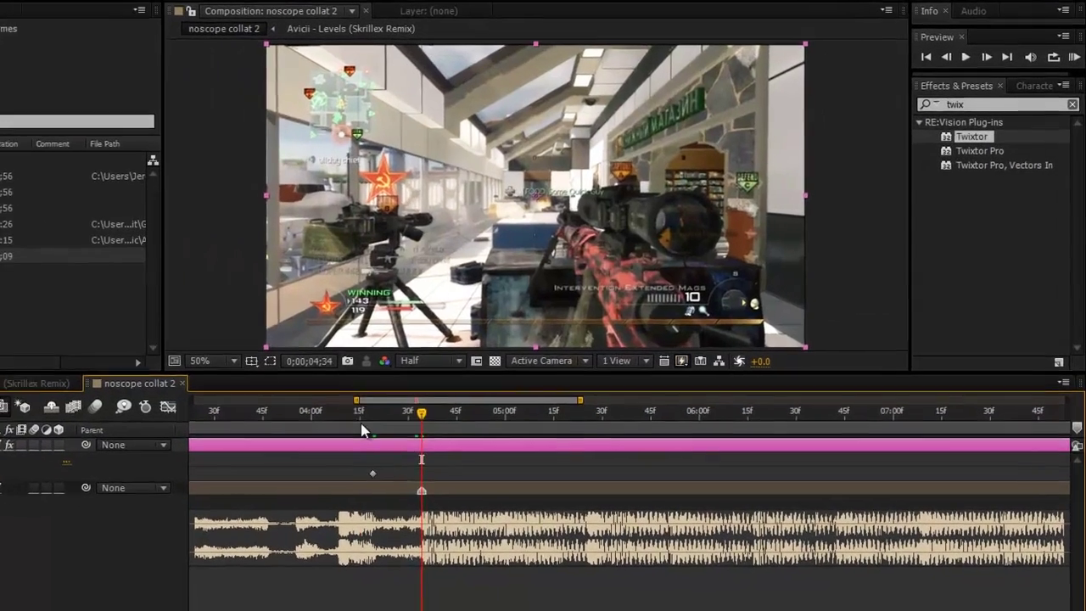
{"action": "left_click", "coordinate": [523, 395]}
{"action": "left_click_drag", "start_coordinate": [384, 434], "coordinate": [415, 437]}
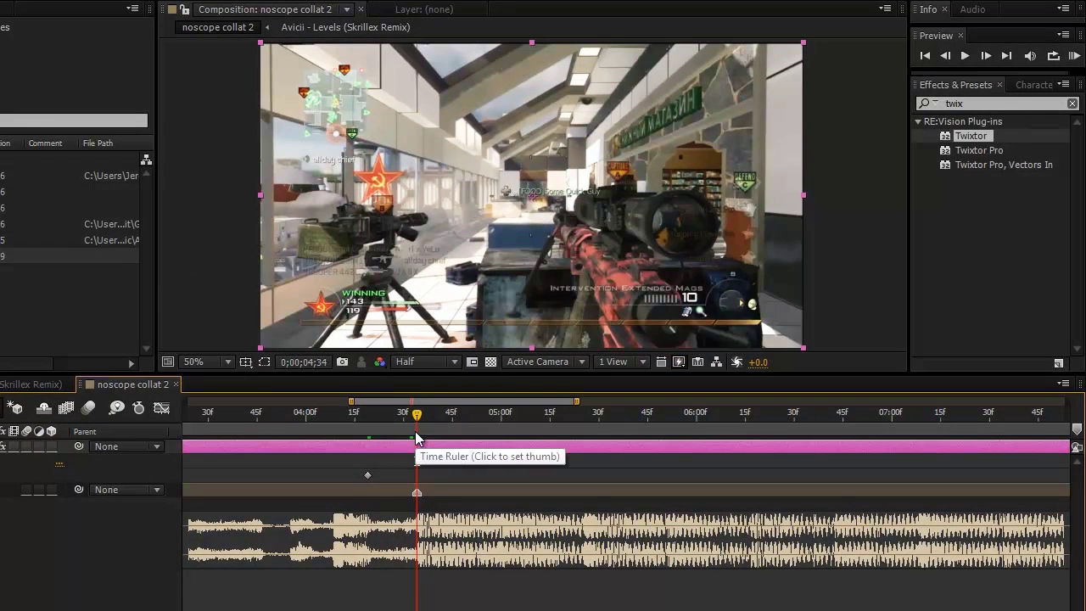
{"action": "key", "text": "KP_0"}
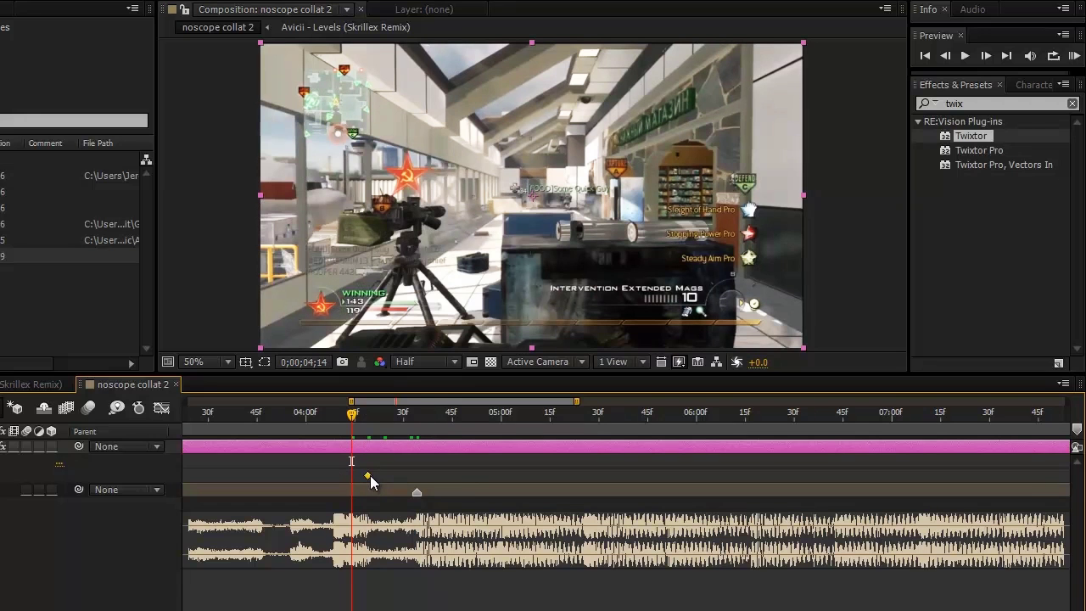
{"action": "left_click_drag", "start_coordinate": [370, 480], "coordinate": [354, 480]}
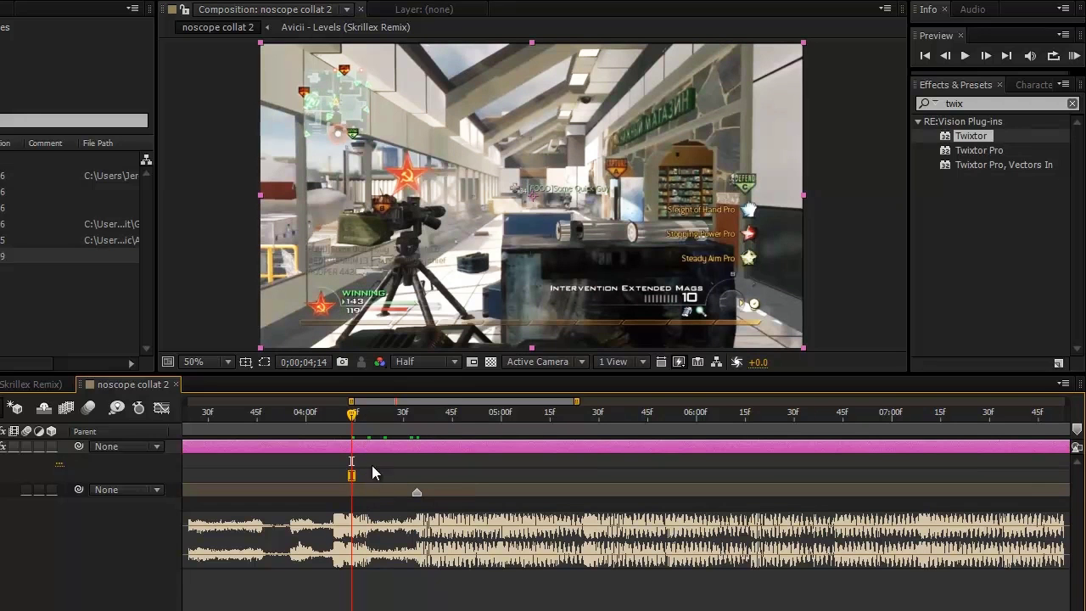
Move the Speed keyframe to 4;19 and set Speed % to 2 at 4;20
{"action": "left_click", "coordinate": [357, 415]}
{"action": "left_click_drag", "start_coordinate": [357, 414], "coordinate": [368, 410]}
{"action": "left_click_drag", "start_coordinate": [352, 477], "coordinate": [367, 477]}
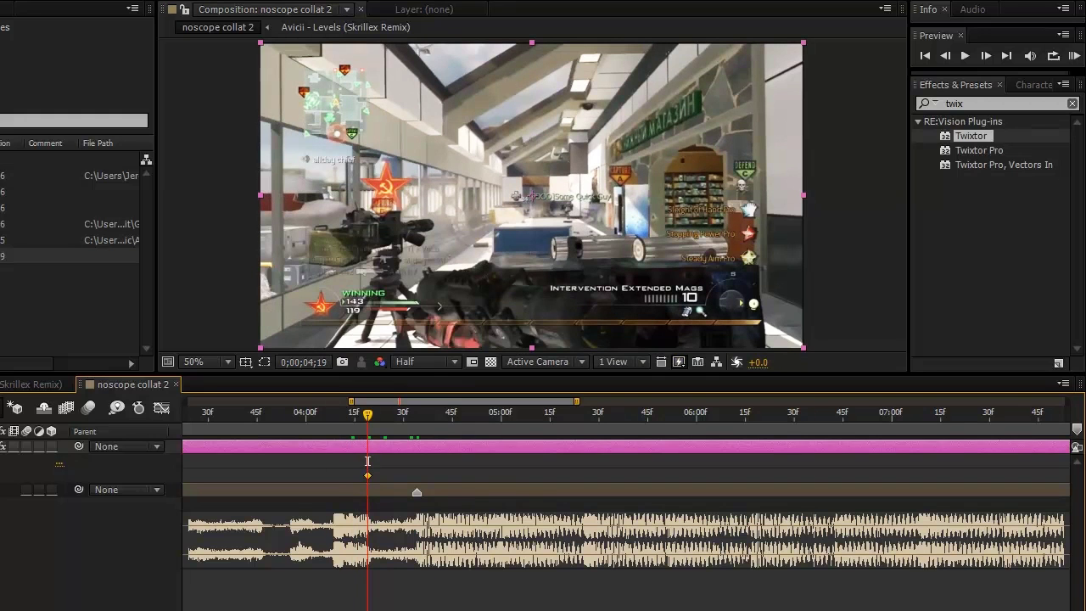
{"action": "left_click", "coordinate": [985, 55]}
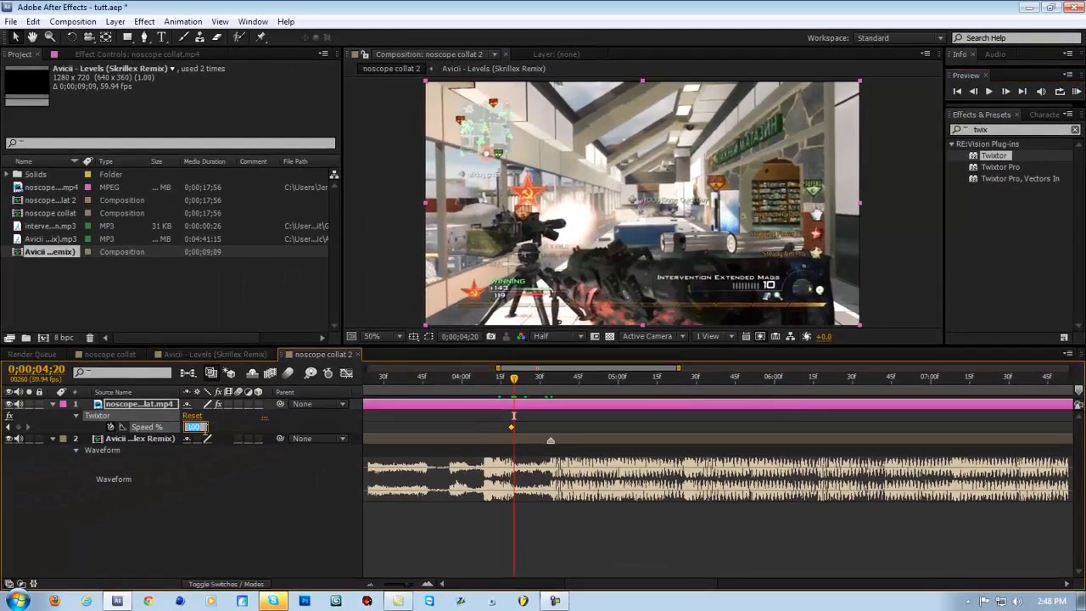
{"action": "type", "text": "2"}
{"action": "key", "text": "Return"}
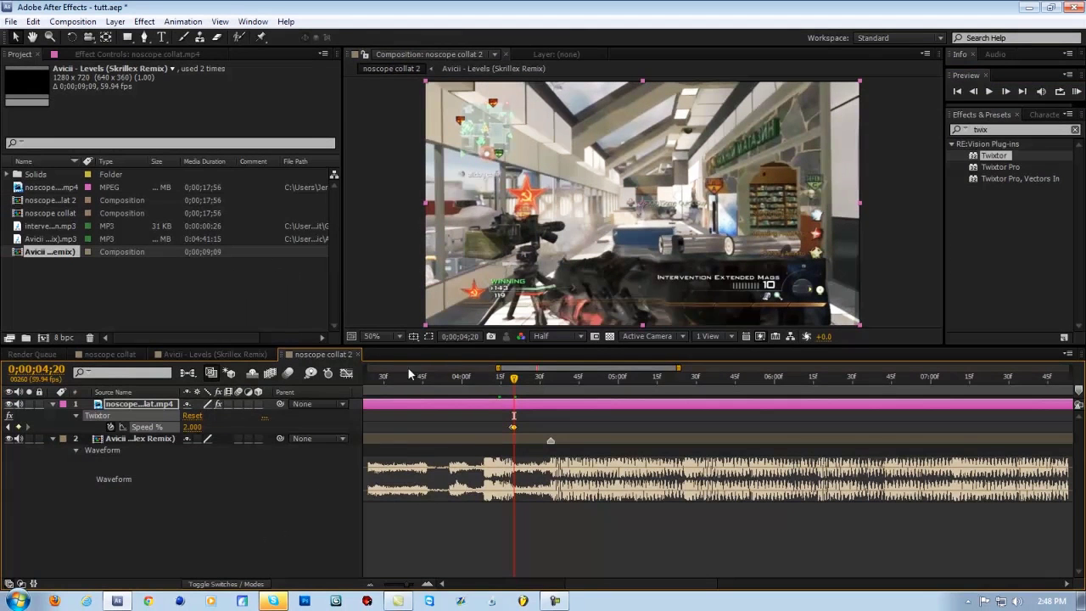
Set Twixtor Speed % to 100 at 0;00;04;42, then slide both speed keyframes earlier
{"action": "key", "text": "space"}
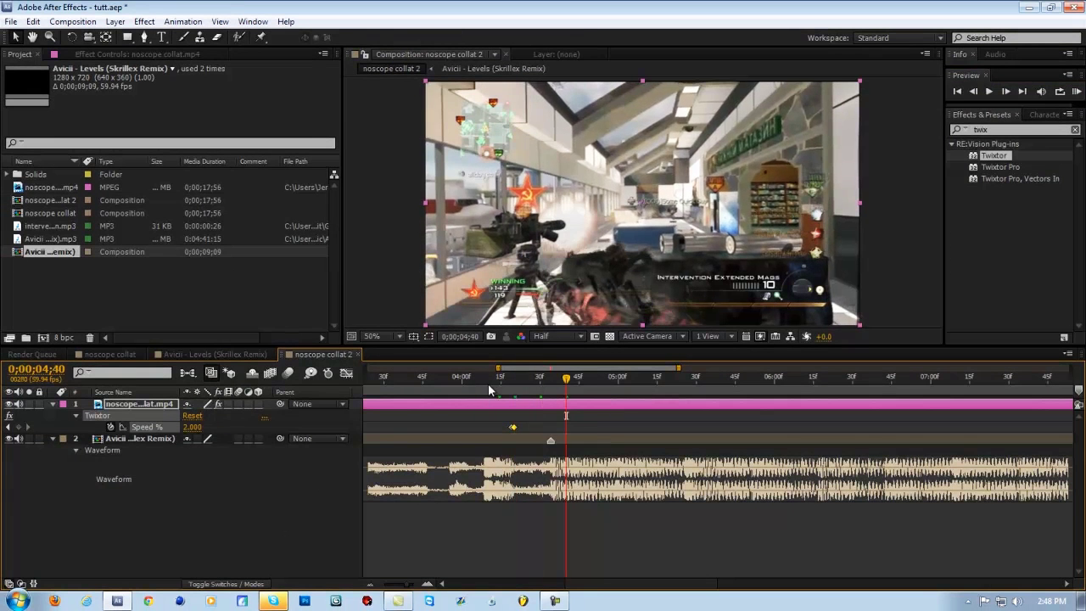
{"action": "mouse_move", "coordinate": [567, 379]}
{"action": "left_mouse_down"}
{"action": "mouse_move", "coordinate": [580, 381]}
{"action": "mouse_move", "coordinate": [570, 382]}
{"action": "left_mouse_up"}
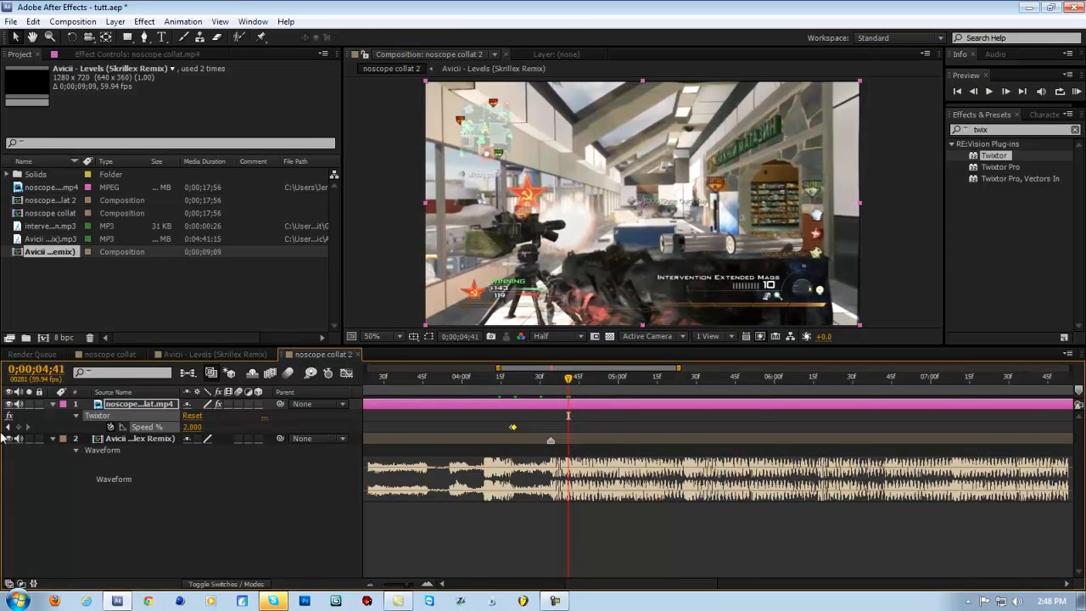
{"action": "left_click", "coordinate": [1005, 94]}
{"action": "left_click", "coordinate": [195, 426]}
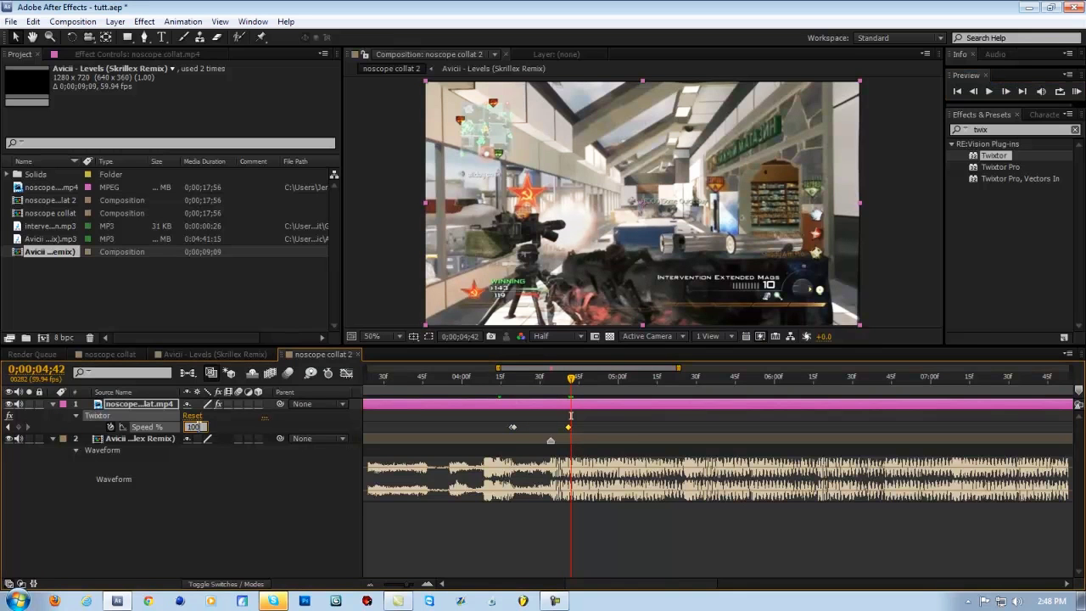
{"action": "key", "text": "Return"}
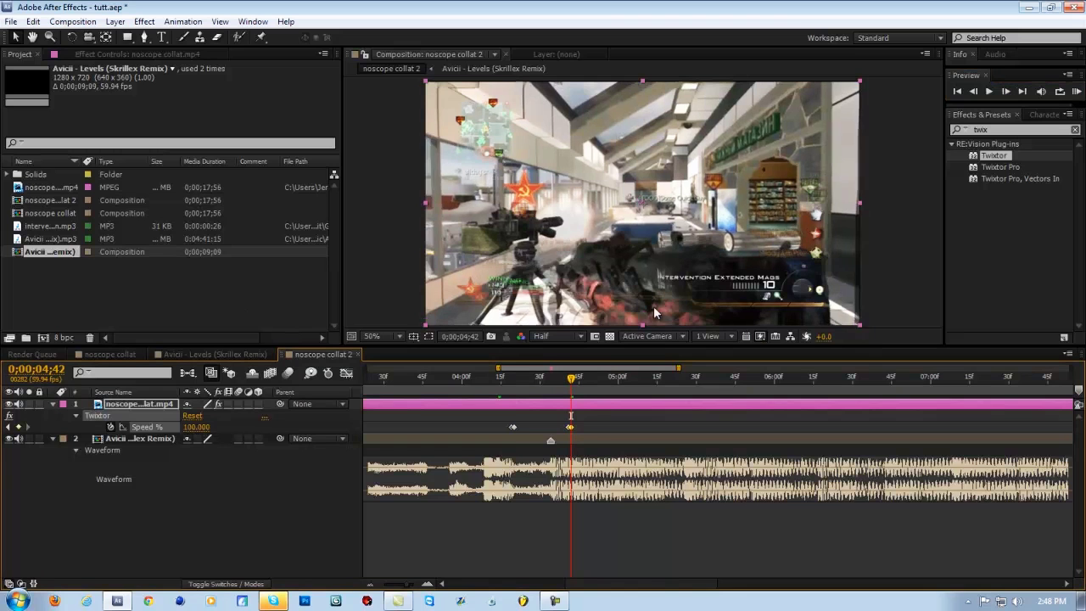
{"action": "left_click_drag", "start_coordinate": [512, 426], "coordinate": [450, 427]}
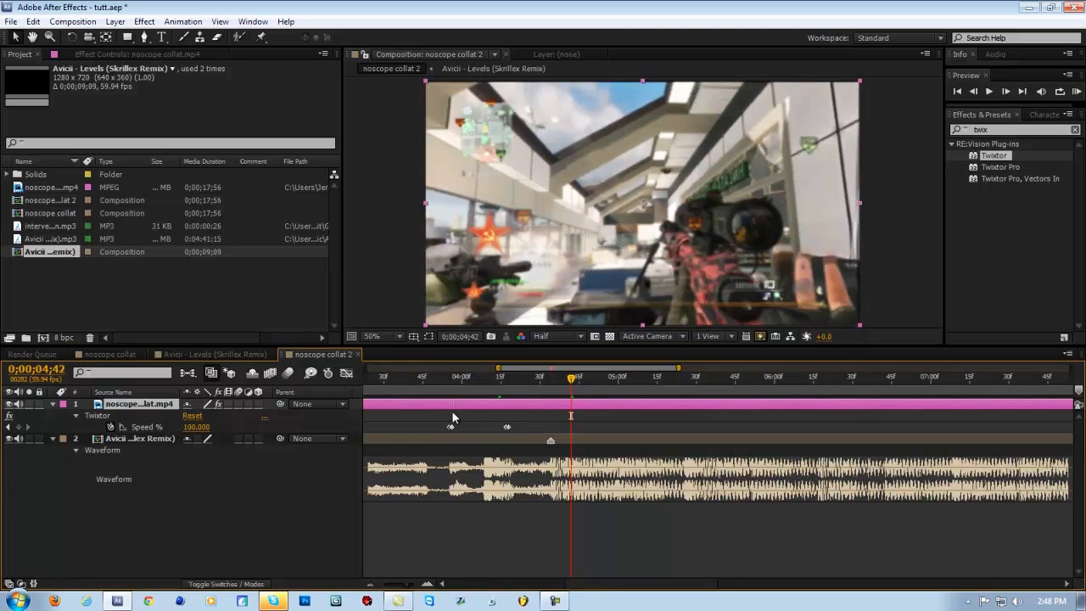
Keyframe Twixtor Speed % at 120 around 0;00;04;34
{"action": "left_click", "coordinate": [514, 383]}
{"action": "left_click_drag", "start_coordinate": [514, 383], "coordinate": [552, 380]}
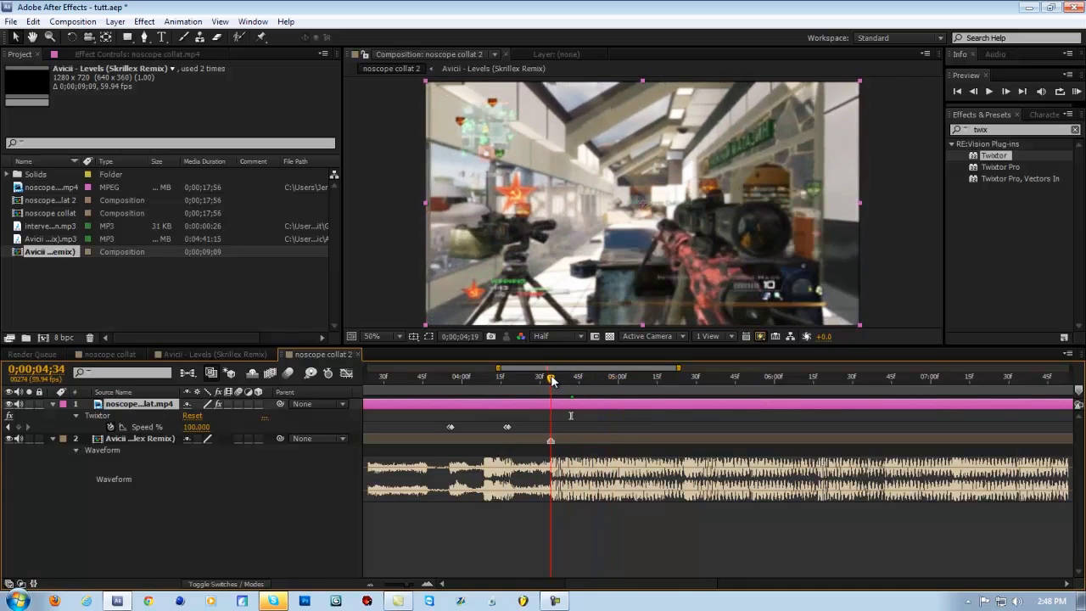
{"action": "left_click", "coordinate": [196, 427]}
{"action": "type", "text": "230"}
{"action": "key", "text": "Return"}
{"action": "left_click_drag", "start_coordinate": [195, 427], "coordinate": [185, 427]}
{"action": "left_click", "coordinate": [308, 330]}
Set Speed % back to 100 one frame later at 0;00;04;35
{"action": "left_click", "coordinate": [1022, 91]}
{"action": "left_click", "coordinate": [194, 427]}
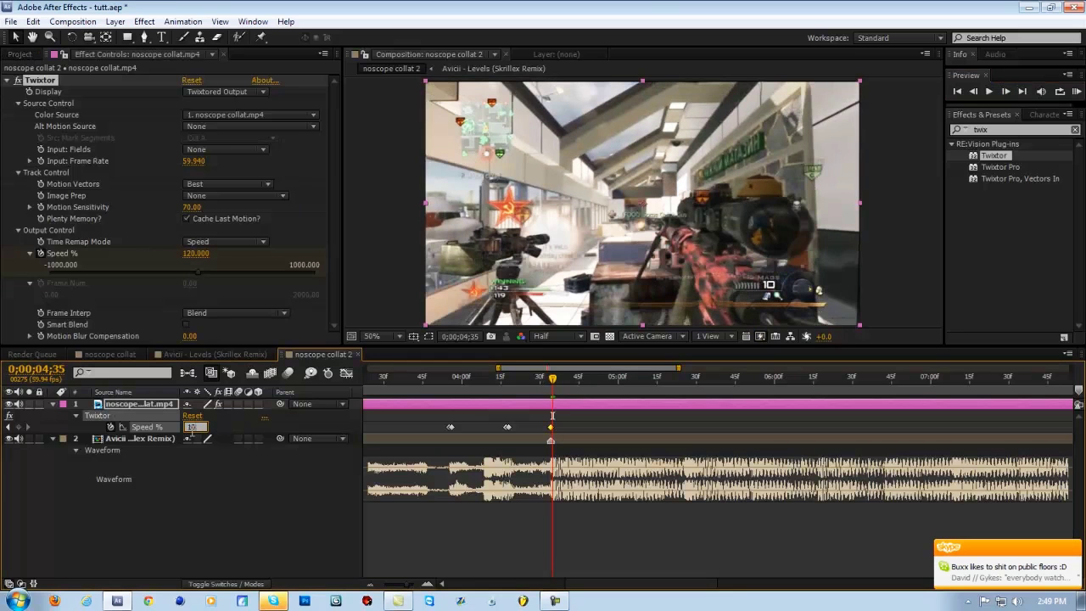
{"action": "type", "text": "100"}
{"action": "key", "text": "Return"}
Keyframe Speed % at 2 at 0;00;05;02 to return to slow motion
{"action": "left_click", "coordinate": [583, 383]}
{"action": "left_click_drag", "start_coordinate": [583, 384], "coordinate": [620, 383]}
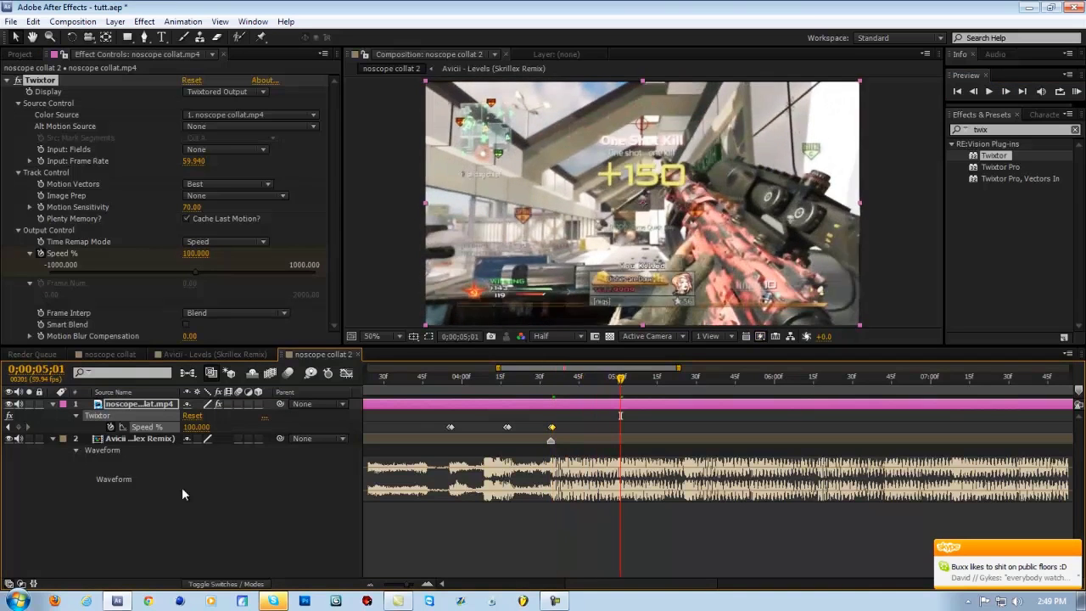
{"action": "left_click", "coordinate": [1022, 91]}
{"action": "left_click", "coordinate": [195, 427]}
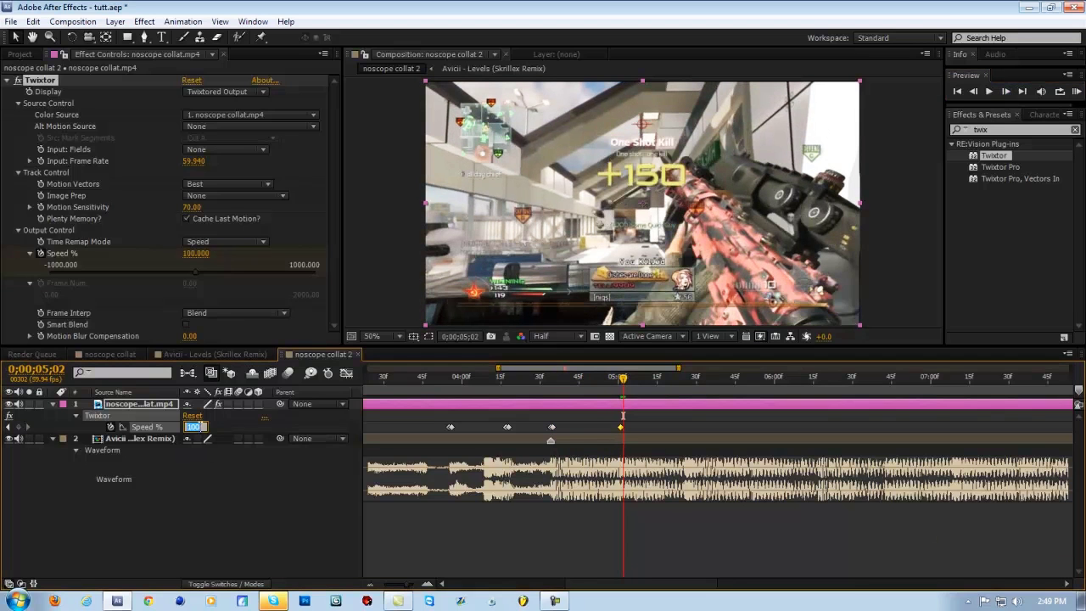
{"action": "type", "text": "2"}
{"action": "key", "text": "Return"}
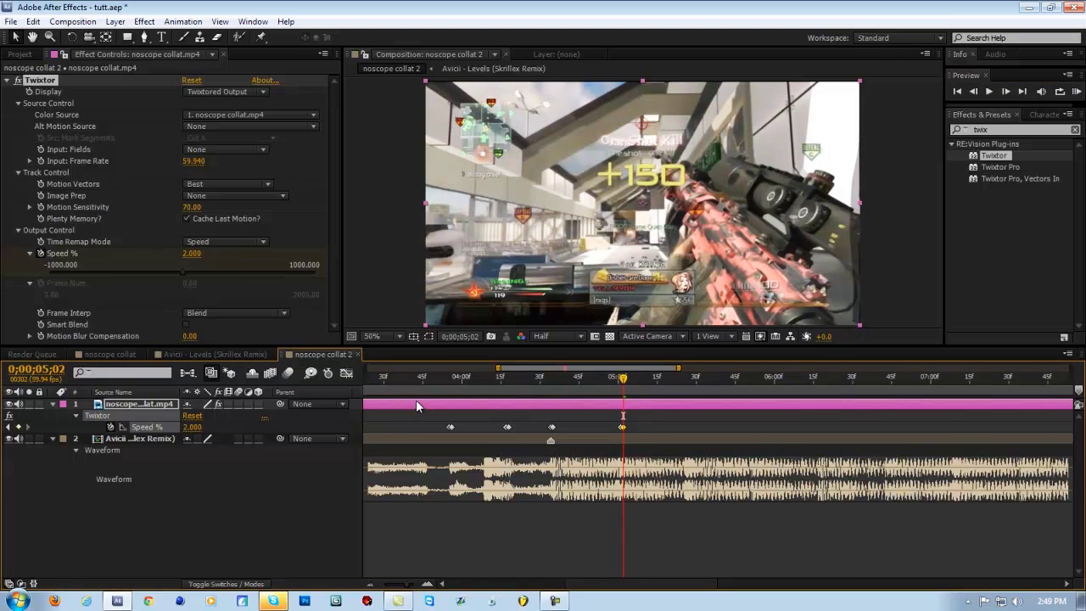
Set the clip layer's Scale to 102% and review the four-keyframe Twixtor speed ramp
{"action": "key", "text": "s"}
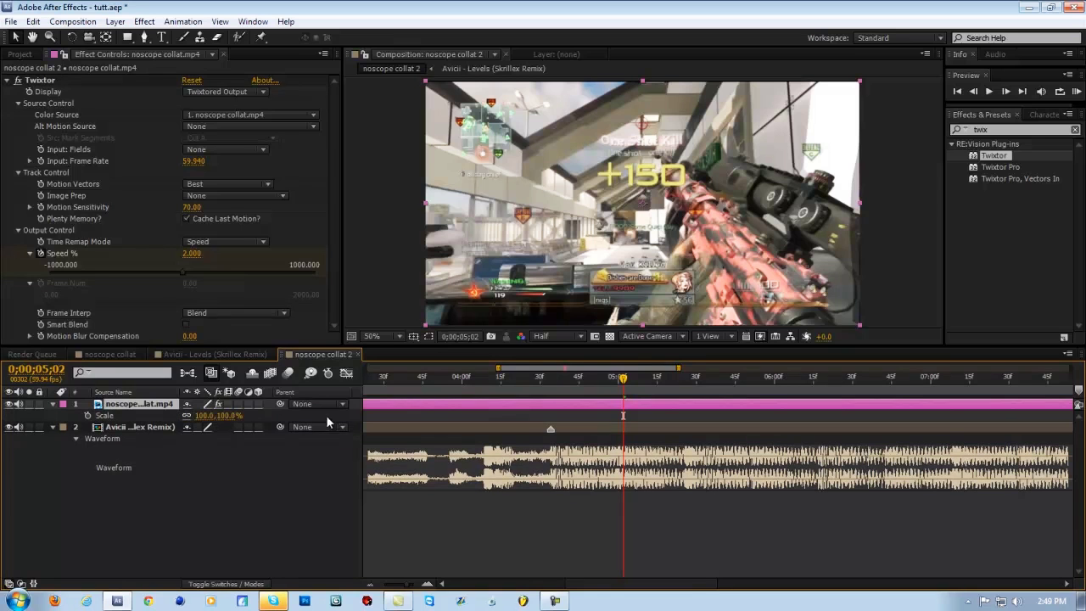
{"action": "left_click", "coordinate": [205, 415]}
{"action": "key", "text": "Return"}
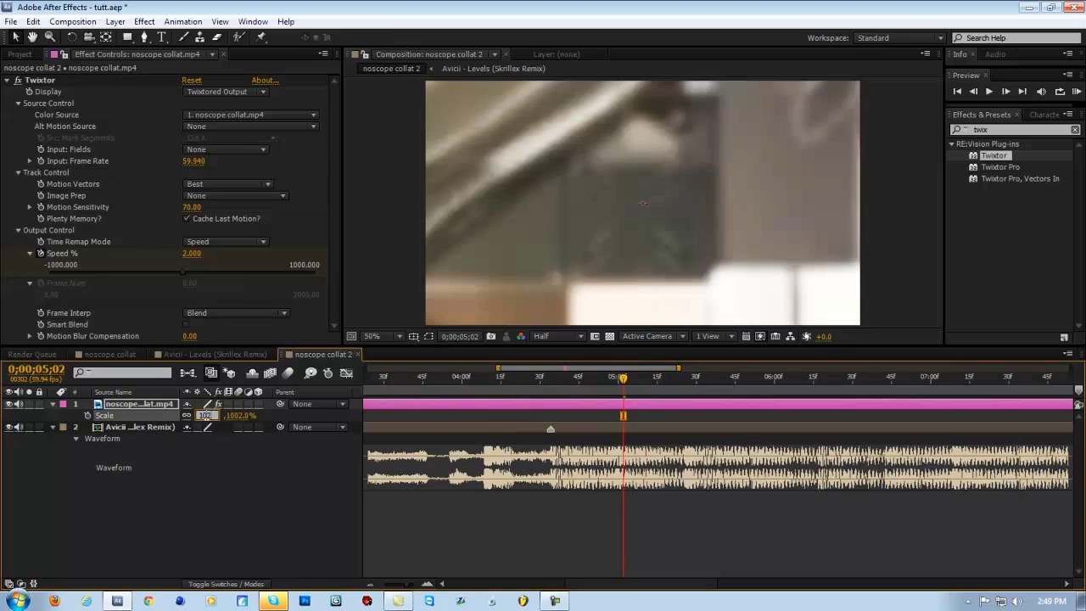
{"action": "type", "text": "102"}
{"action": "key", "text": "Return"}
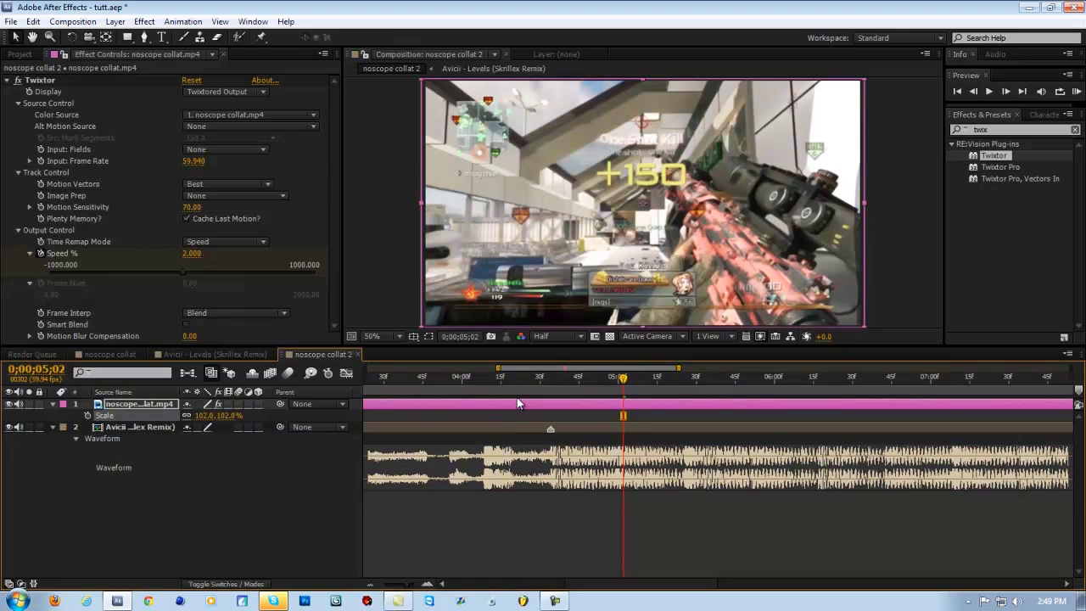
{"action": "key", "text": "u"}
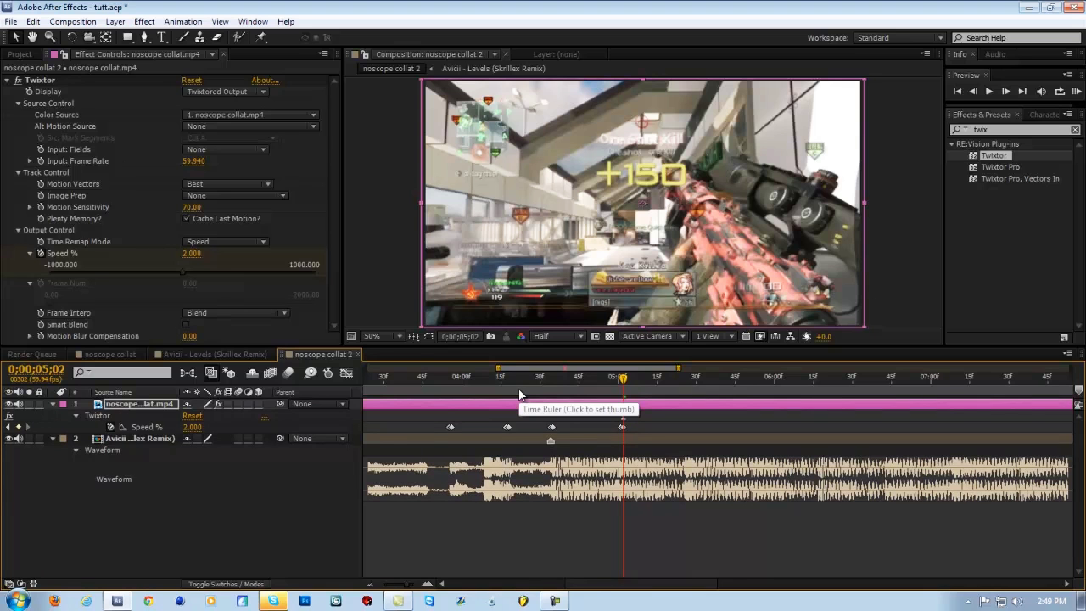
{"action": "left_click_drag", "start_coordinate": [404, 373], "coordinate": [605, 366]}
In noscope collat, select Adjustment Layers 1–4 and Black Solid 1
{"action": "left_click", "coordinate": [20, 54]}
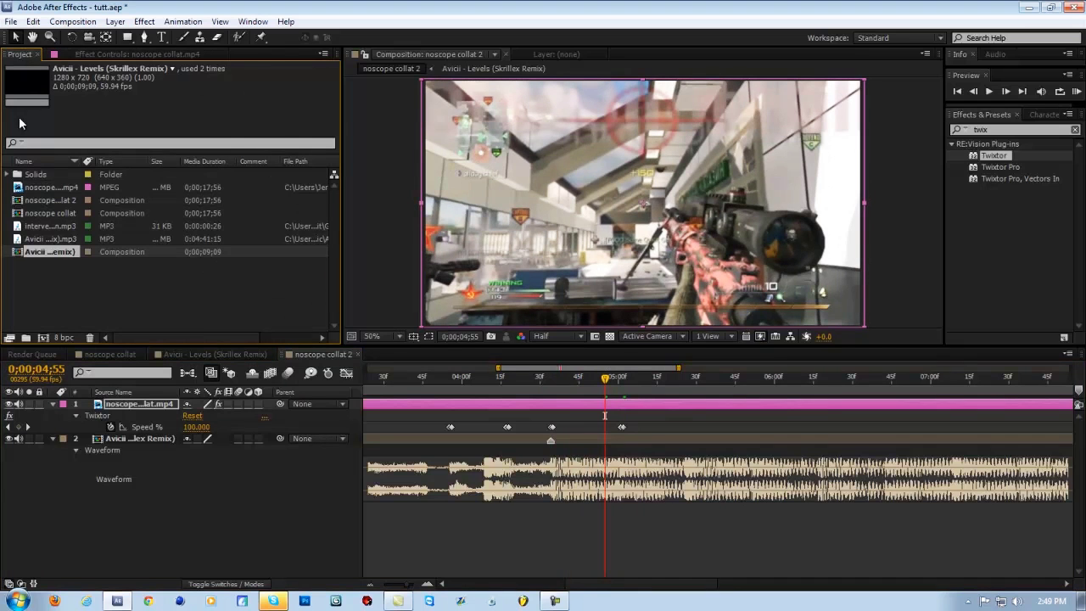
{"action": "left_click", "coordinate": [114, 355]}
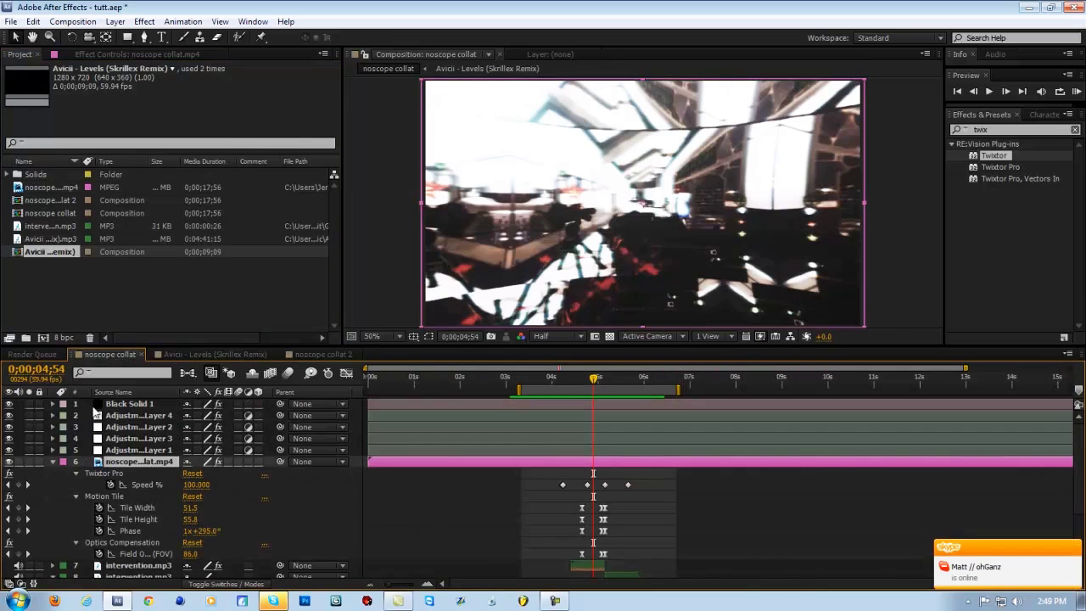
{"action": "left_click", "coordinate": [139, 450]}
{"action": "left_click", "coordinate": [140, 438], "text": "ctrl"}
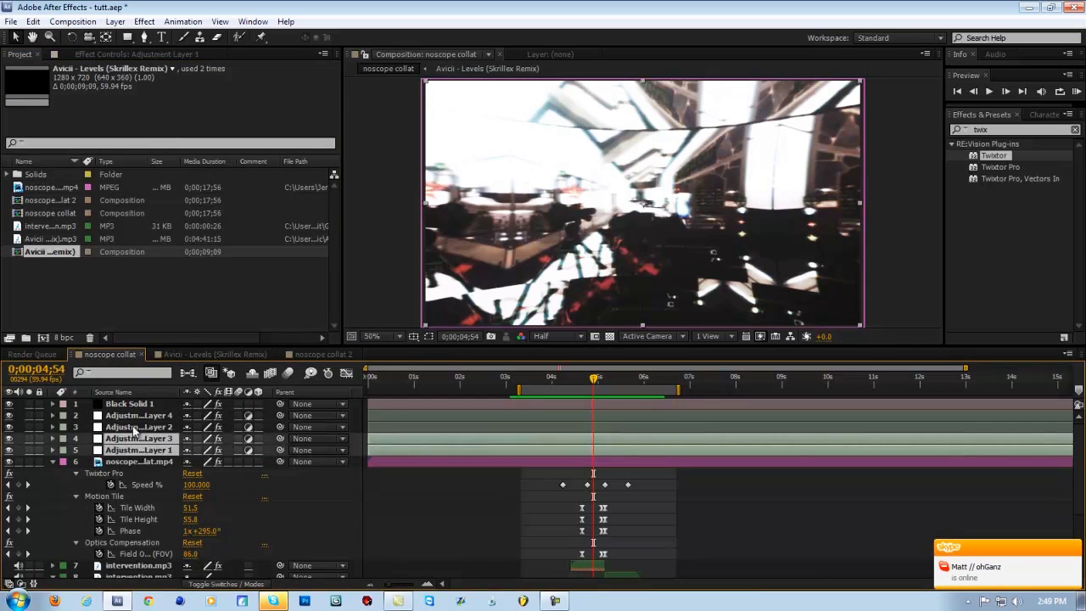
{"action": "left_click", "coordinate": [134, 426], "text": "shift"}
{"action": "left_click", "coordinate": [129, 405], "text": "shift"}
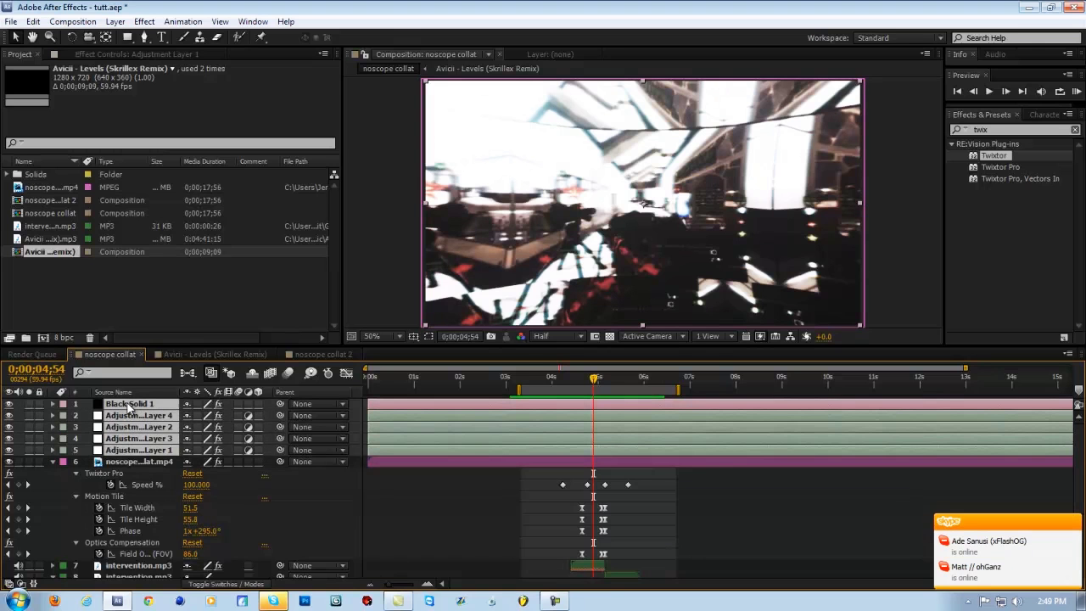
Paste the layers into noscope collat 2, move Black Solid 1 to the top, and preview the grade
{"action": "left_click", "coordinate": [292, 355]}
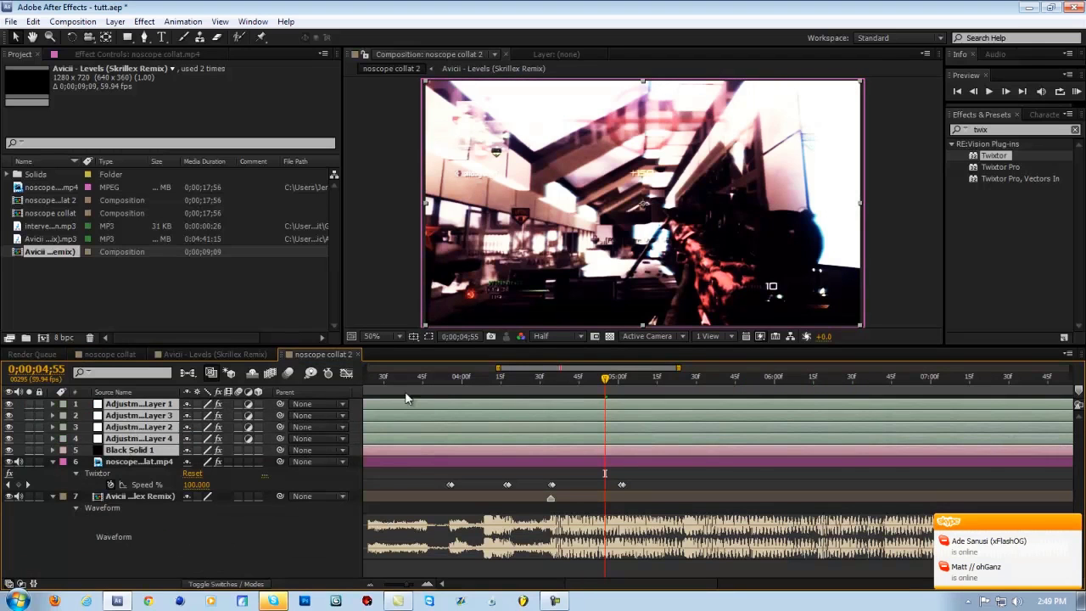
{"action": "left_click", "coordinate": [378, 302]}
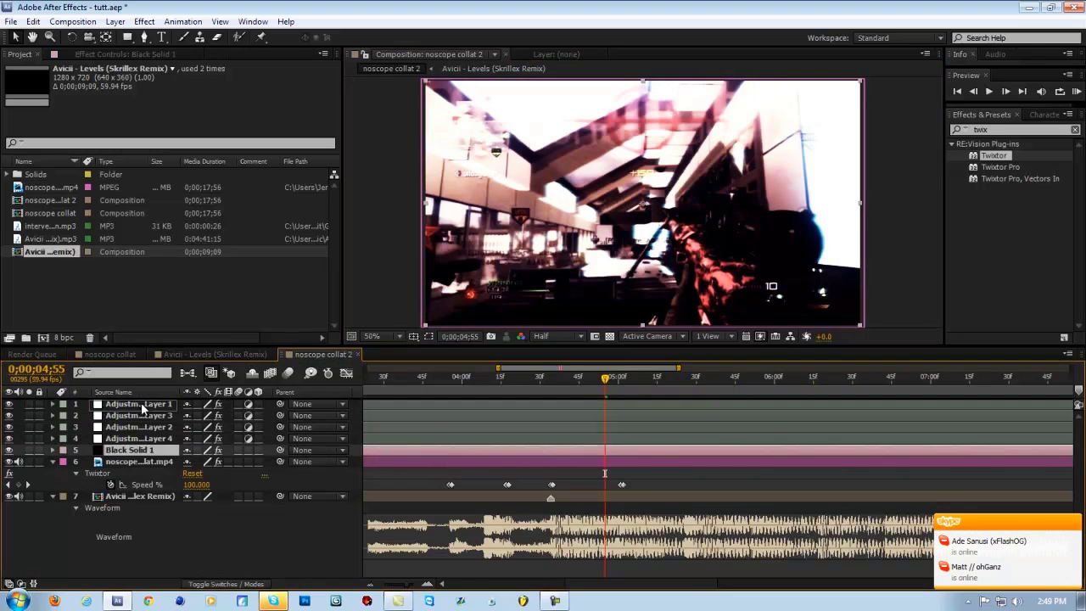
{"action": "left_click_drag", "start_coordinate": [141, 402], "coordinate": [157, 434]}
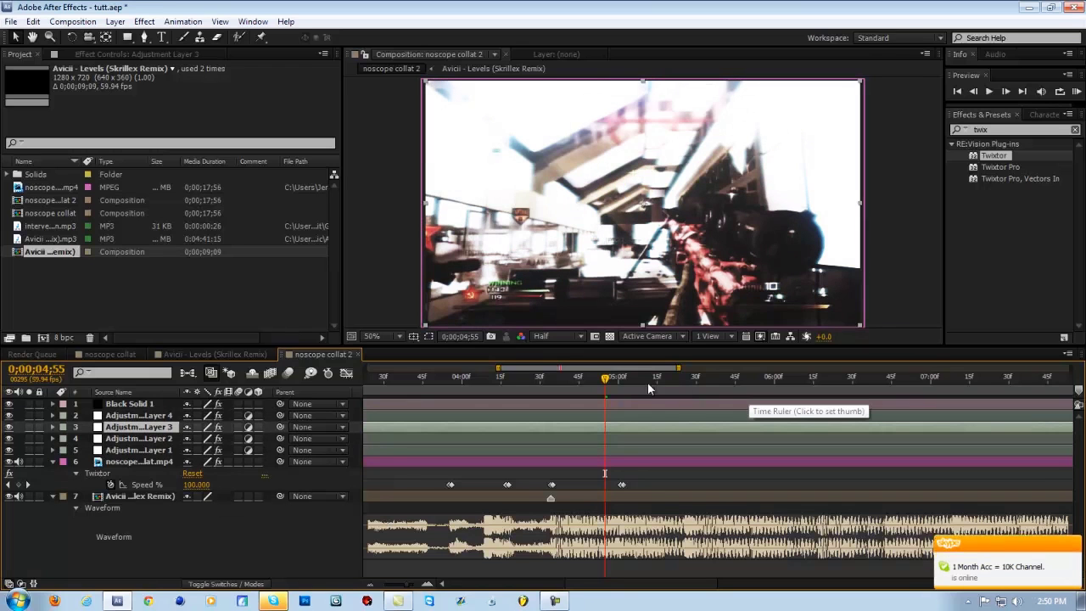
{"action": "left_click_drag", "start_coordinate": [617, 388], "coordinate": [552, 395]}
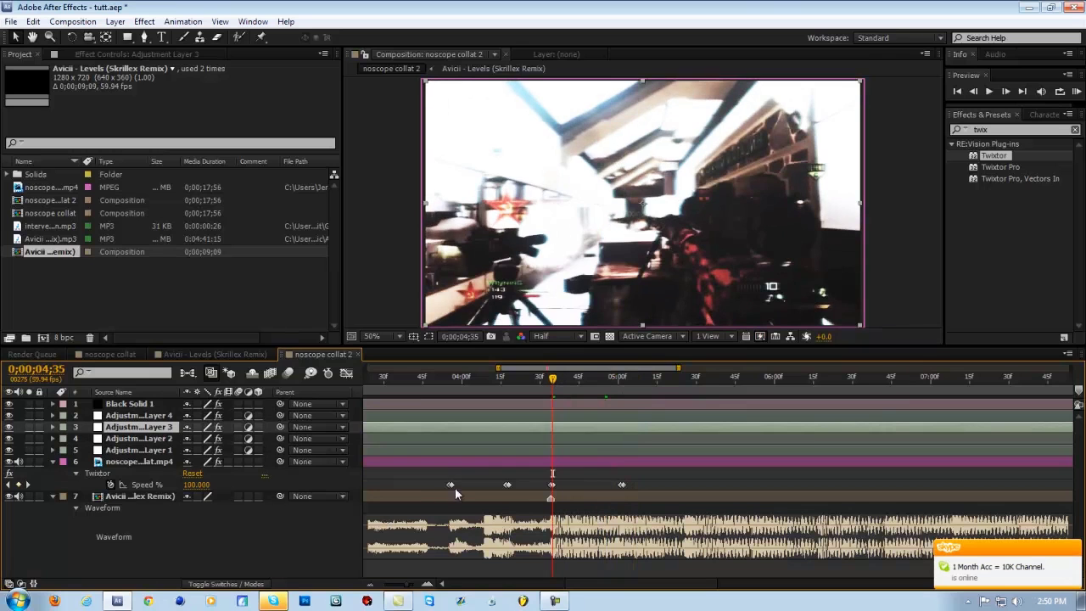
Apply Motion Tile from Effects & Presets to the noscope collat.mp4 layer
{"action": "left_click", "coordinate": [462, 465]}
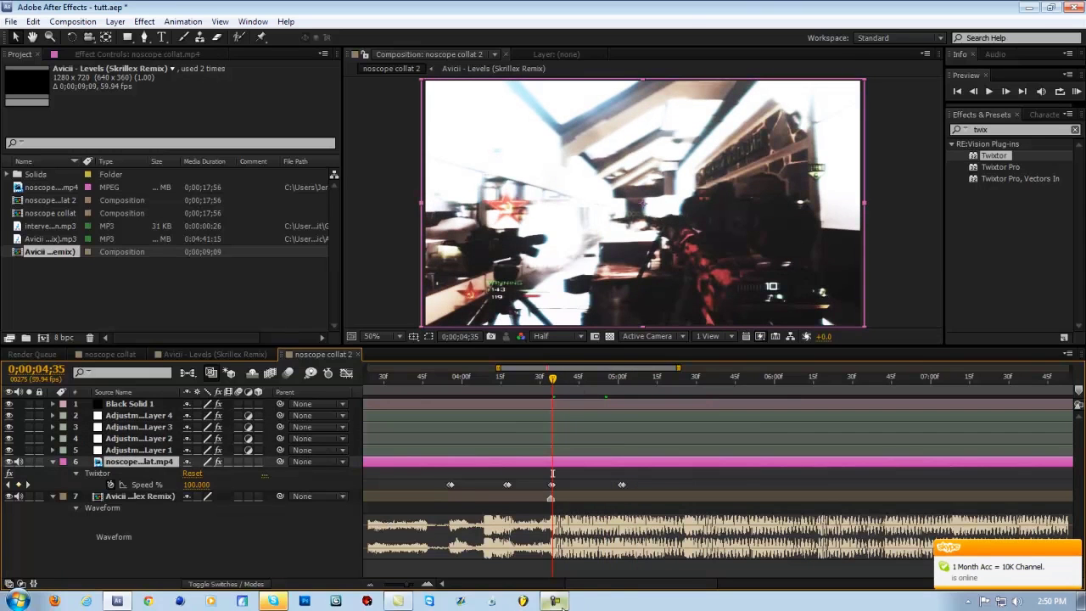
{"action": "left_click", "coordinate": [1055, 503]}
{"action": "left_click", "coordinate": [144, 22]}
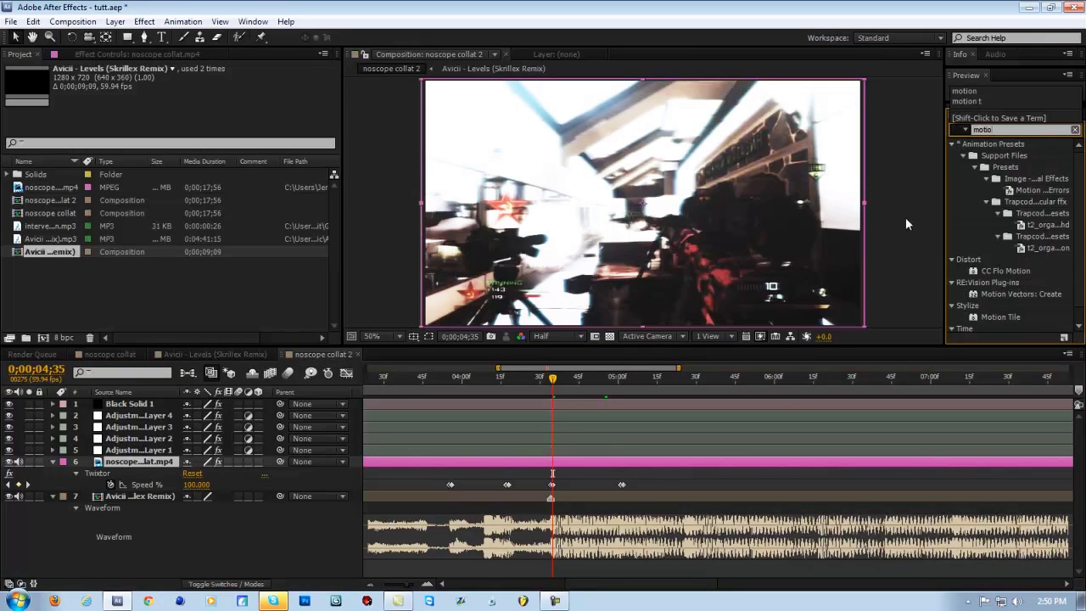
{"action": "left_click_drag", "start_coordinate": [989, 317], "coordinate": [520, 466]}
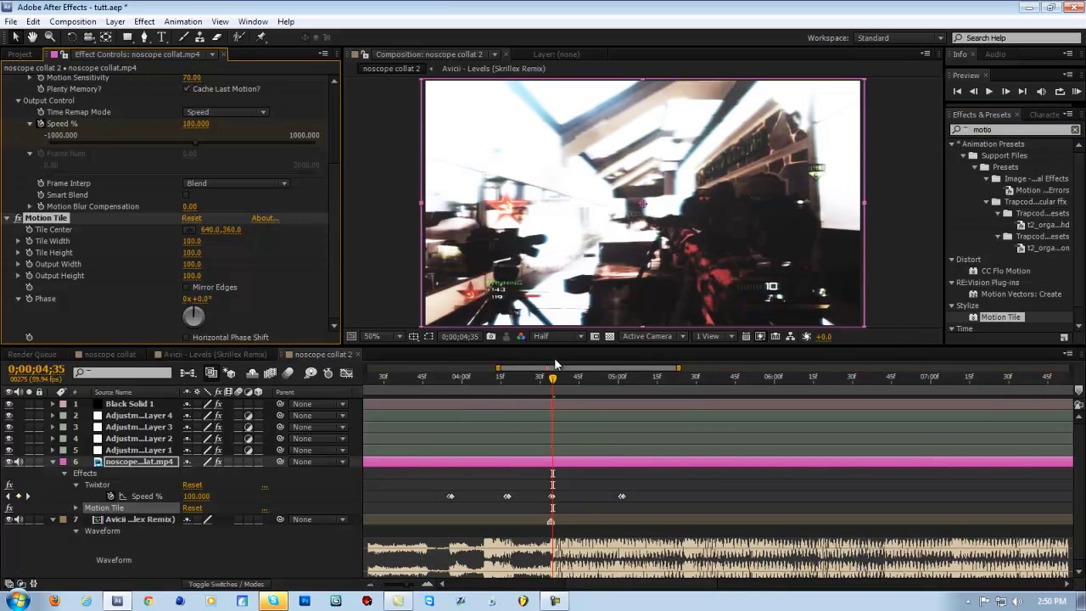
Step back to 0;00;04;04 and focus the clip's effect settings
{"action": "left_click_drag", "start_coordinate": [554, 384], "coordinate": [550, 382]}
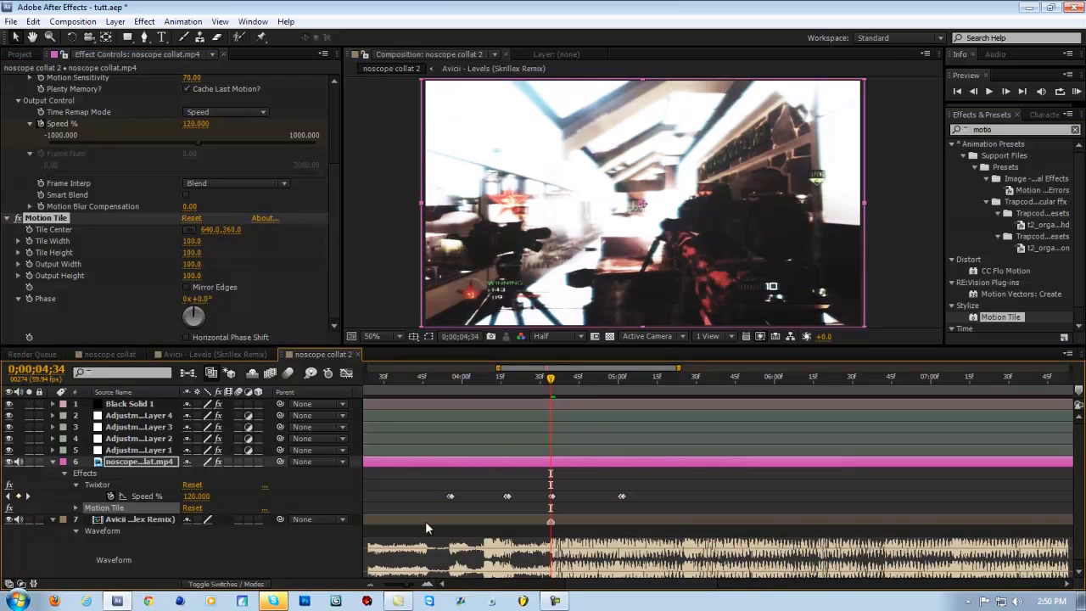
{"action": "key", "text": "Page_Up"}
{"action": "key", "text": "Page_Up"}
{"action": "key", "text": "Page_Up"}
{"action": "key", "text": "Page_Up"}
{"action": "key", "text": "Page_Up"}
{"action": "key", "text": "Page_Up"}
{"action": "key", "text": "Page_Up"}
{"action": "key", "text": "Page_Up"}
{"action": "key", "text": "Page_Up"}
{"action": "key", "text": "Page_Up"}
{"action": "key", "text": "Page_Up"}
{"action": "key", "text": "Page_Up"}
{"action": "key", "text": "Page_Up"}
{"action": "key", "text": "Page_Up"}
{"action": "key", "text": "Page_Up"}
{"action": "key", "text": "Page_Up"}
{"action": "key", "text": "Page_Up"}
{"action": "key", "text": "Page_Up"}
{"action": "key", "text": "Page_Up"}
{"action": "key", "text": "Page_Up"}
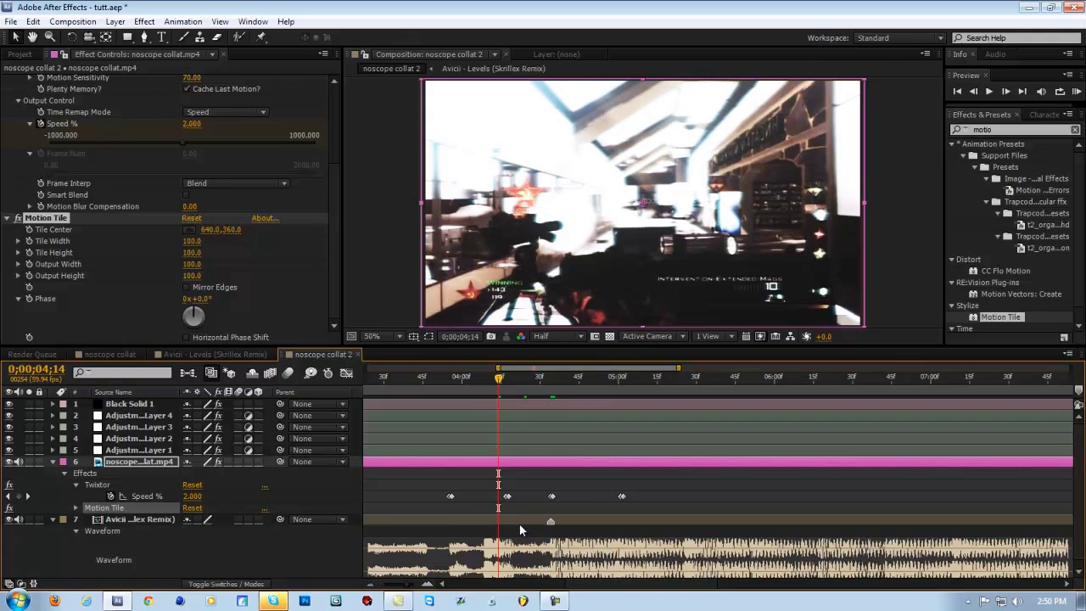
{"action": "key", "text": "shift+Page_Up"}
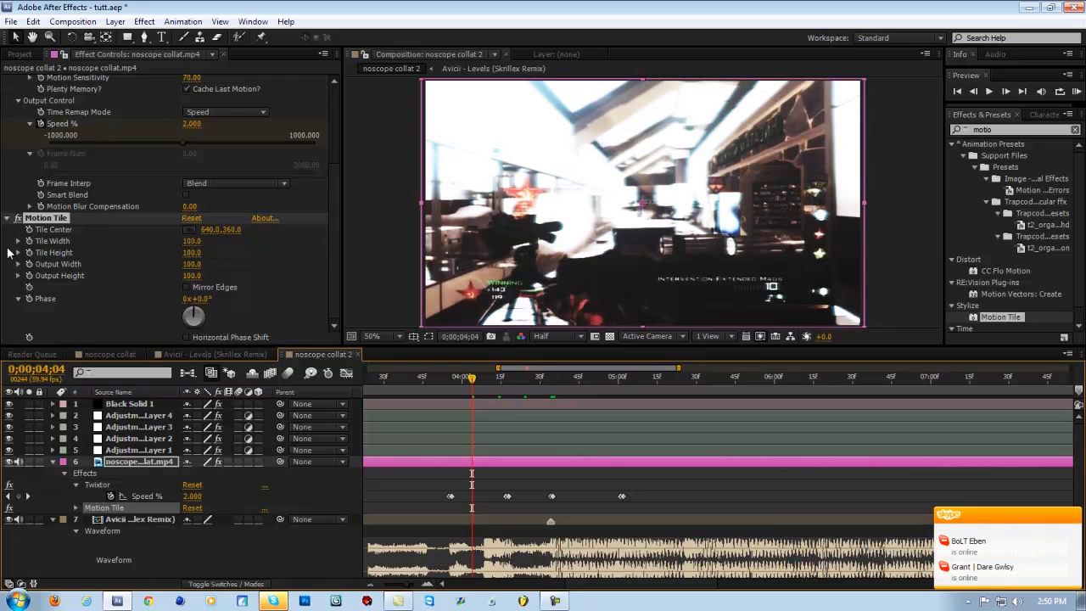
{"action": "left_click", "coordinate": [62, 273]}
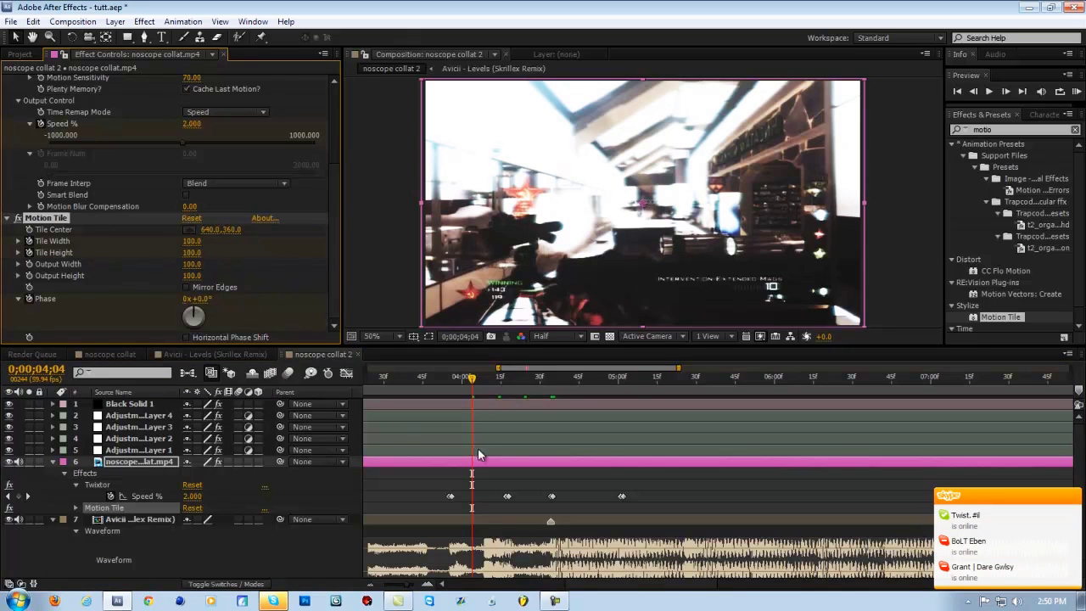
Reveal the keyframed Twixtor and Motion Tile properties and step to 0;00;04;29
{"action": "key", "text": "u"}
{"action": "scroll", "coordinate": [455, 502], "scroll_direction": "down", "scroll_amount": 3}
{"action": "left_click_drag", "start_coordinate": [518, 384], "coordinate": [549, 392]}
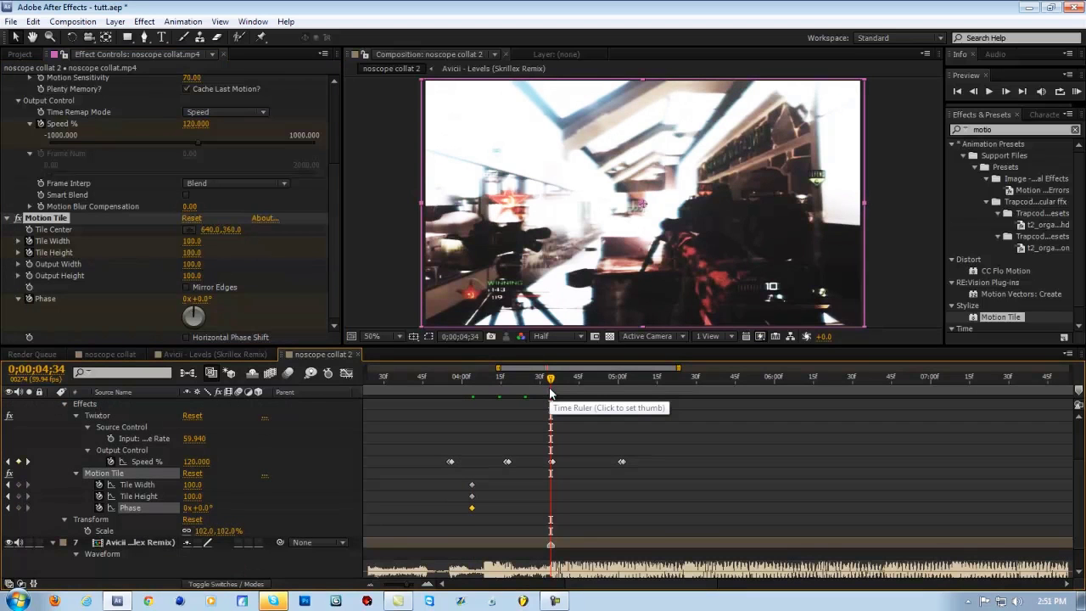
{"action": "key", "text": "Page_Up"}
{"action": "key", "text": "Page_Up"}
{"action": "key", "text": "Page_Up"}
{"action": "key", "text": "Page_Up"}
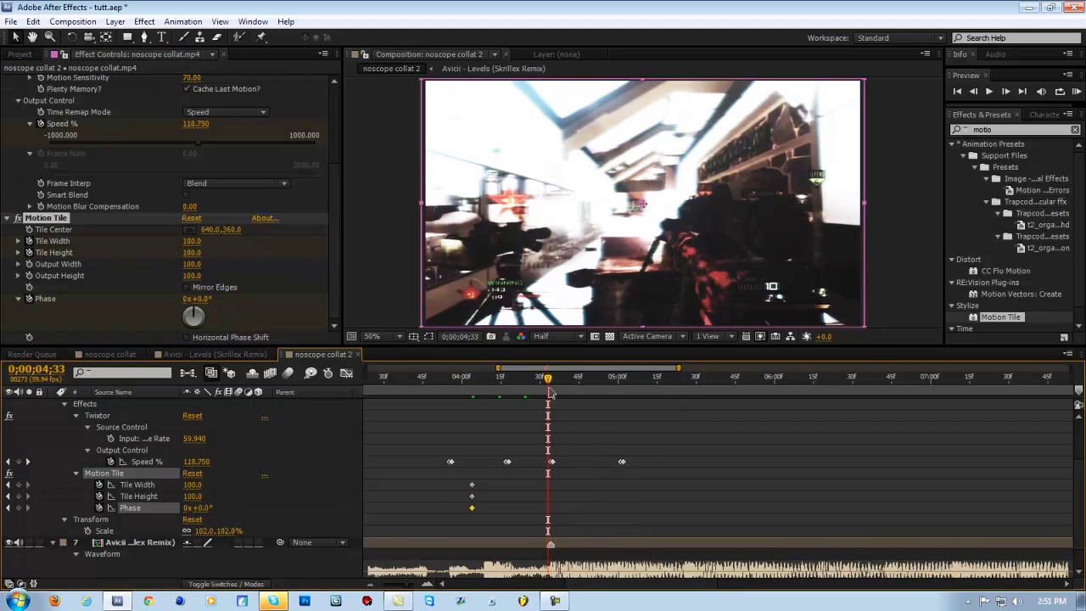
{"action": "key", "text": "Page_Up"}
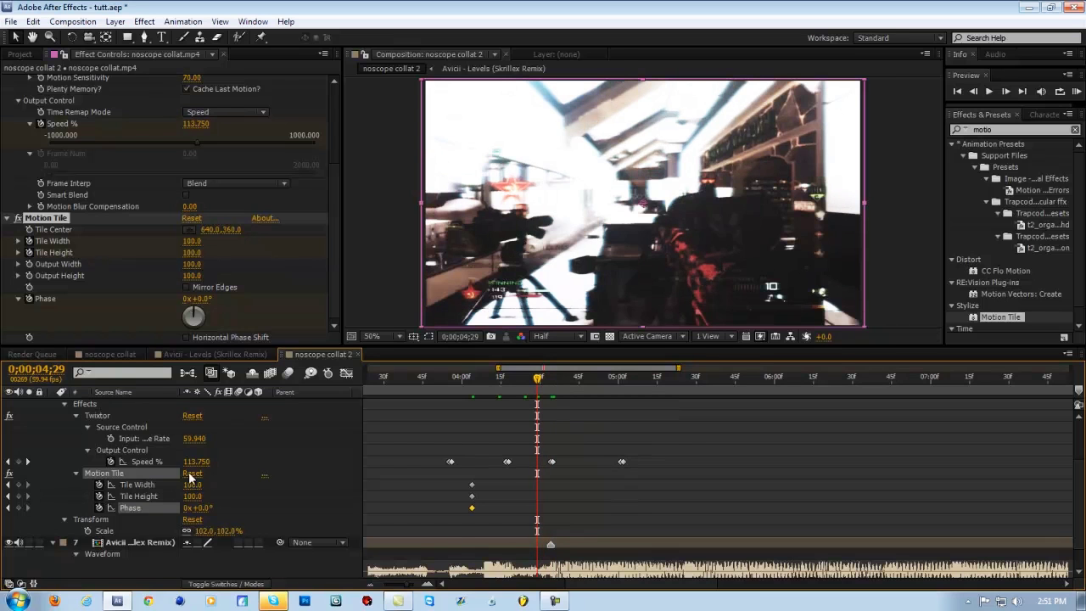
Keyframe Motion Tile's Tile Width at 21 and Tile Height at 28
{"action": "left_click", "coordinate": [191, 485]}
{"action": "type", "text": "21"}
{"action": "key", "text": "Tab"}
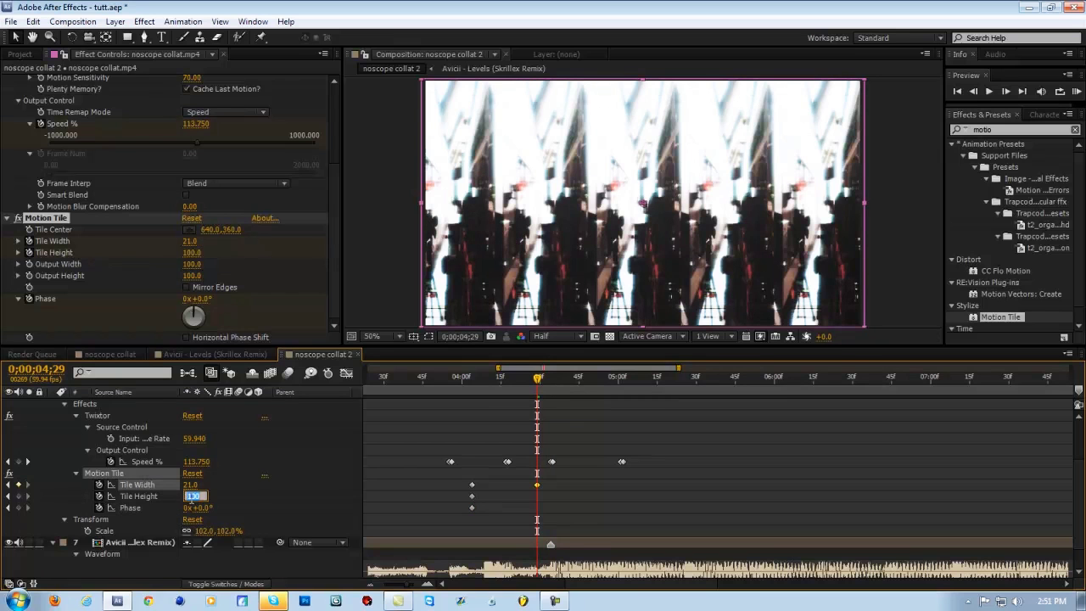
{"action": "type", "text": "28"}
{"action": "key", "text": "Return"}
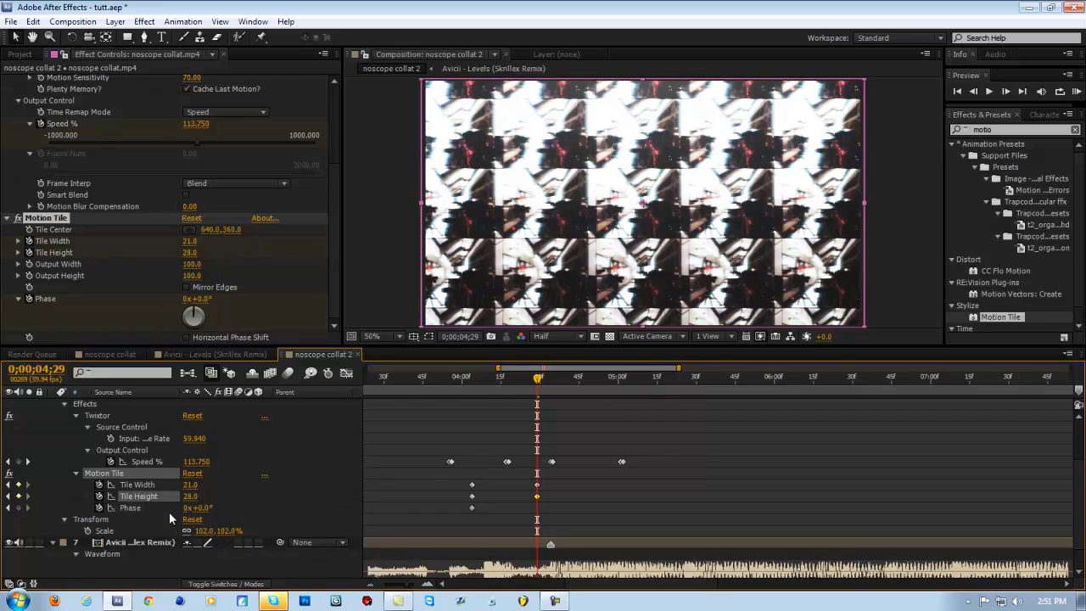
Keyframe Motion Tile's Phase and adjust it to 3x +319°
{"action": "left_click", "coordinate": [194, 507]}
{"action": "type", "text": "17"}
{"action": "key", "text": "Return"}
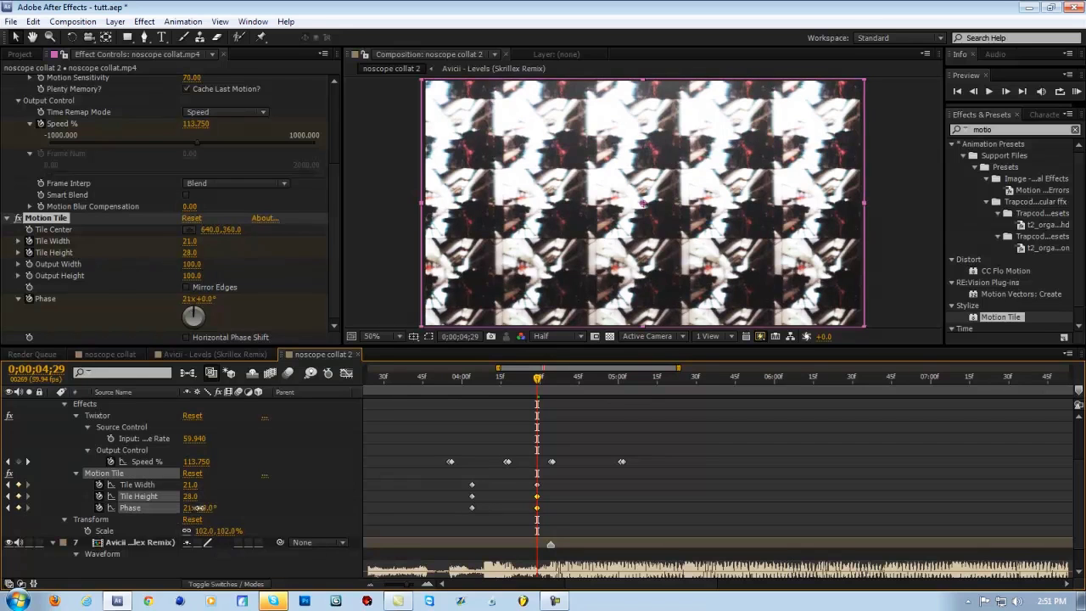
{"action": "left_click_drag", "start_coordinate": [191, 507], "coordinate": [420, 509]}
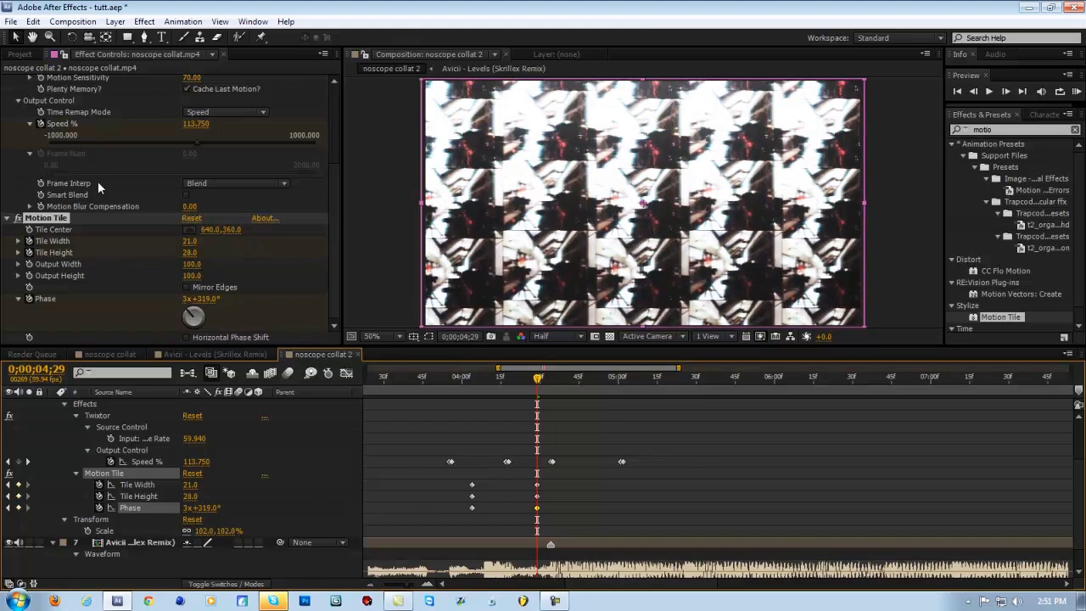
Turn on Mirror Edges and Horizontal Phase Shift, then key Tile Width back to 100 at 0;00;04;34
{"action": "left_click", "coordinate": [187, 288]}
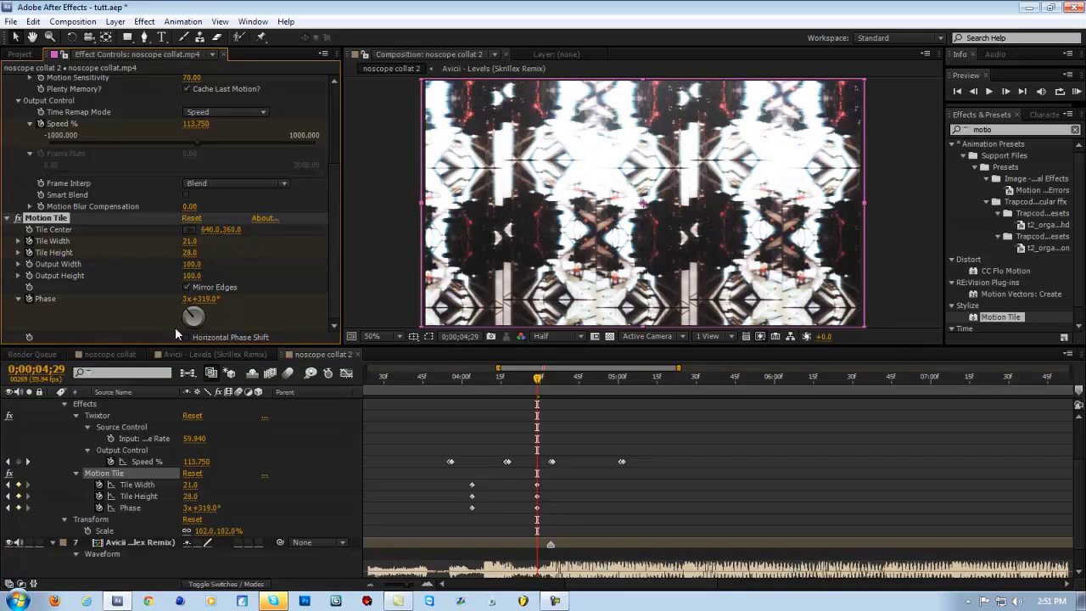
{"action": "left_click", "coordinate": [186, 336]}
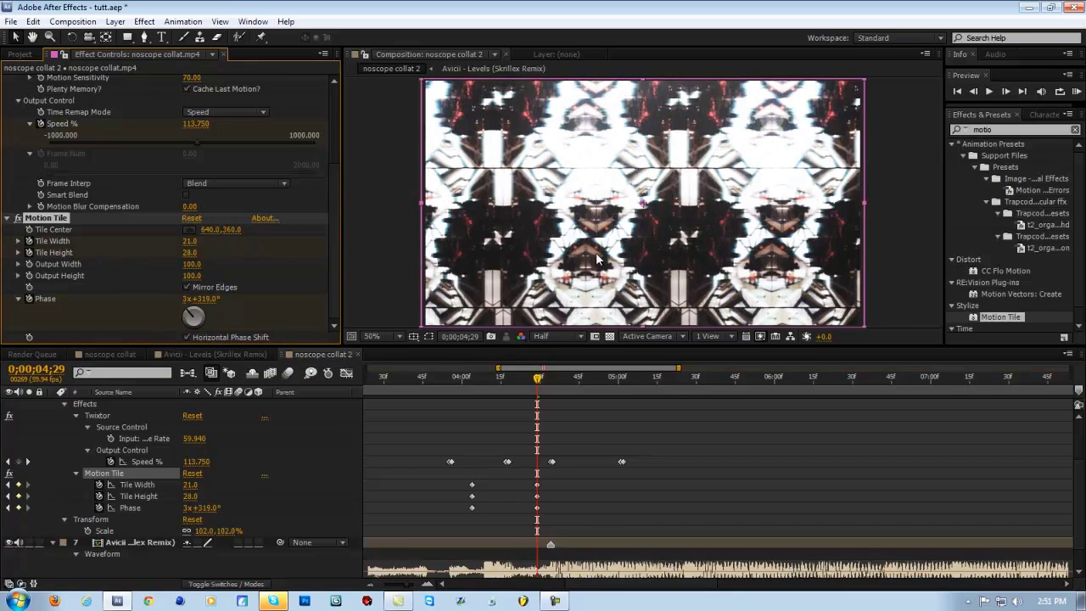
{"action": "left_click", "coordinate": [551, 381]}
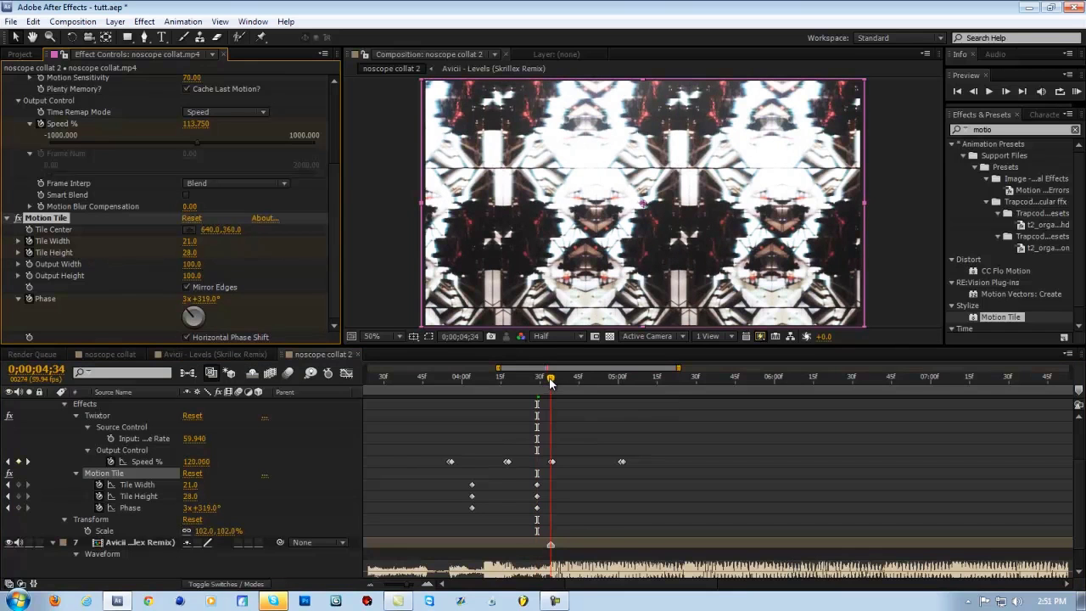
{"action": "left_click", "coordinate": [190, 484]}
{"action": "type", "text": "100"}
{"action": "key", "text": "Return"}
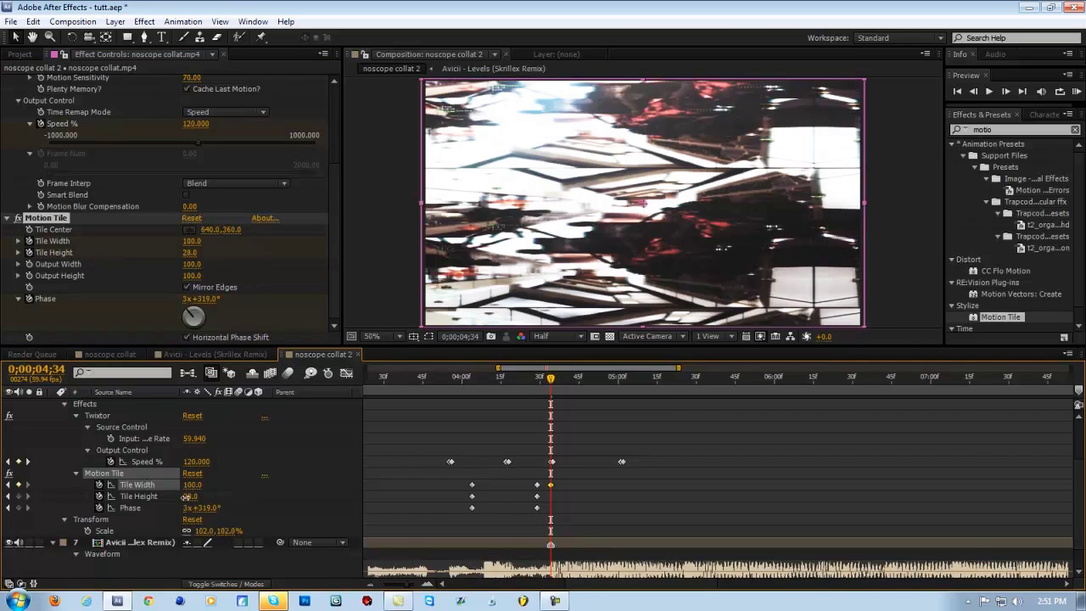
Key Tile Height back to 100 and Phase to 0x+0° at the same time
{"action": "left_click", "coordinate": [190, 497]}
{"action": "type", "text": "100"}
{"action": "key", "text": "Return"}
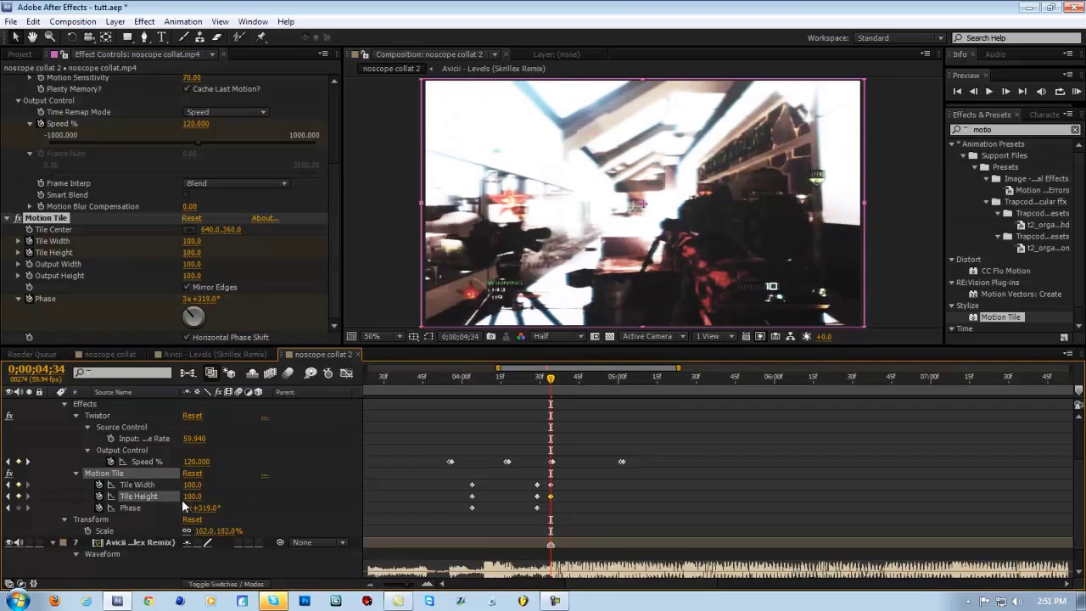
{"action": "left_click", "coordinate": [189, 507]}
{"action": "type", "text": "0"}
{"action": "key", "text": "Tab"}
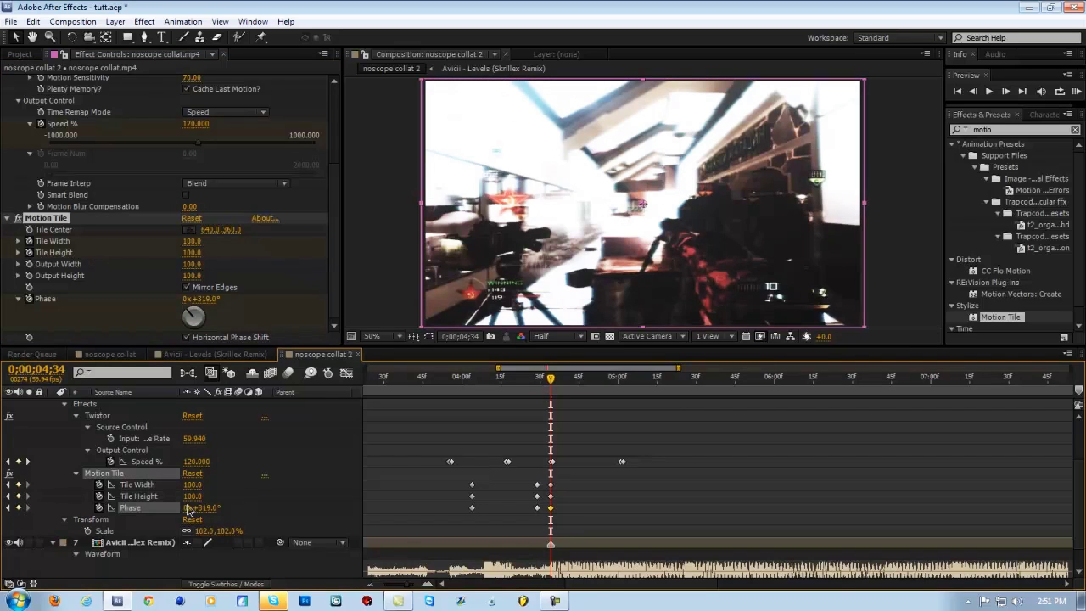
{"action": "key", "text": "Return"}
Apply Optics Compensation to noscope collat.mp4 and enable Reverse Lens Distortion
{"action": "left_click", "coordinate": [144, 21]}
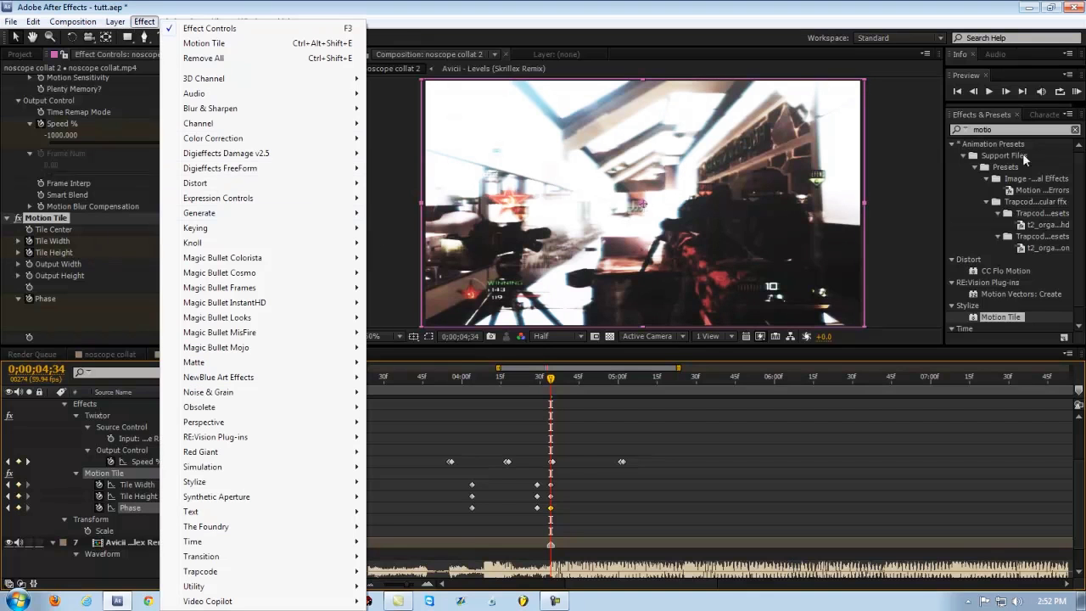
{"action": "left_click", "coordinate": [1014, 130]}
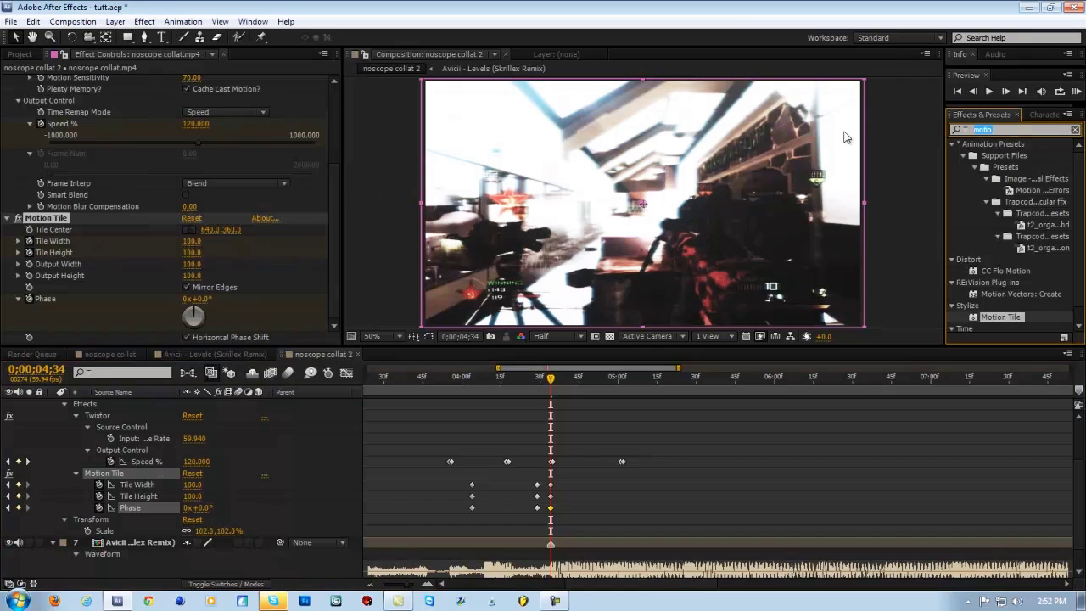
{"action": "type", "text": "optical"}
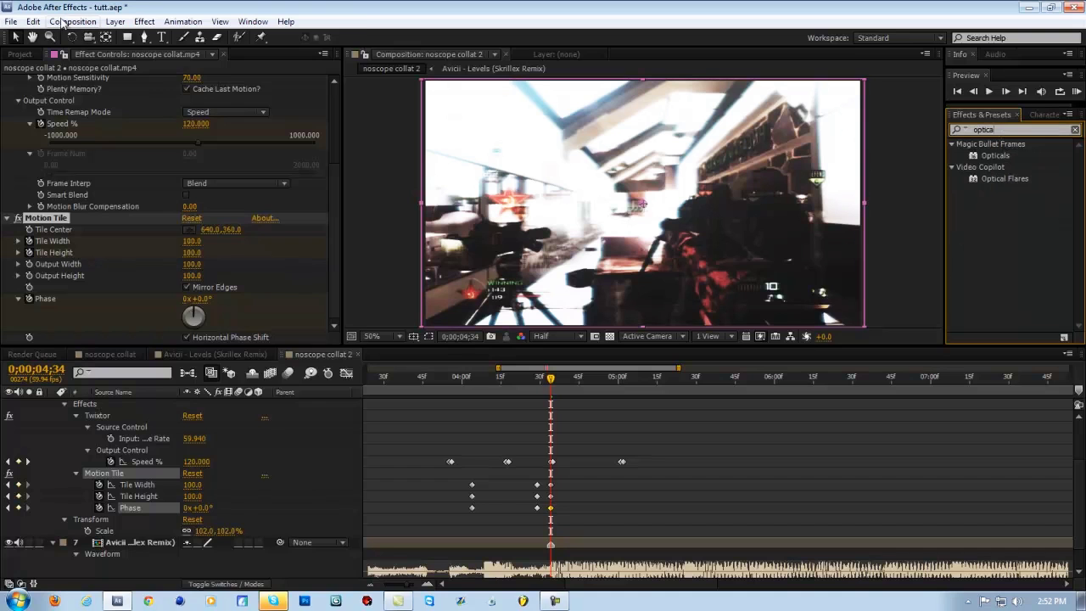
{"action": "left_click", "coordinate": [144, 21]}
{"action": "left_click", "coordinate": [374, 316]}
{"action": "scroll", "coordinate": [177, 553], "scroll_direction": "up", "scroll_amount": 2}
{"action": "left_click", "coordinate": [152, 462]}
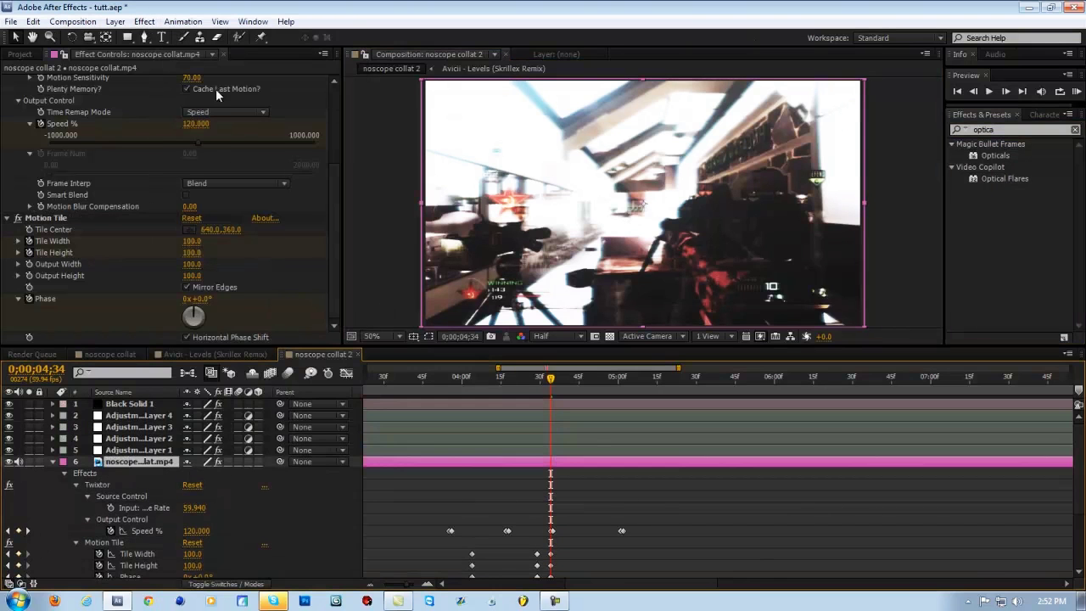
{"action": "left_click", "coordinate": [144, 21]}
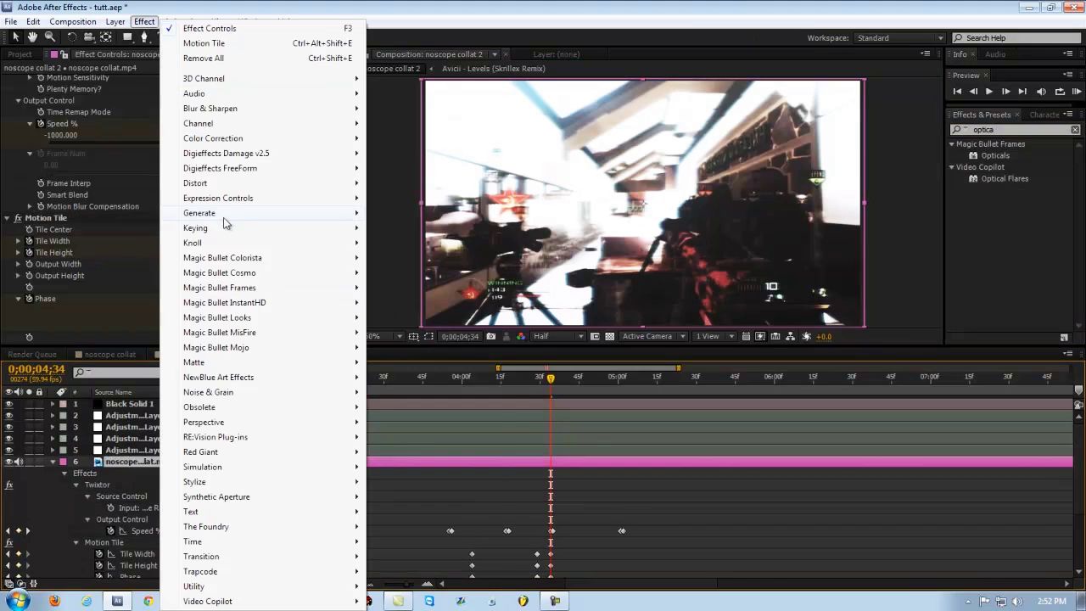
{"action": "mouse_move", "coordinate": [216, 183]}
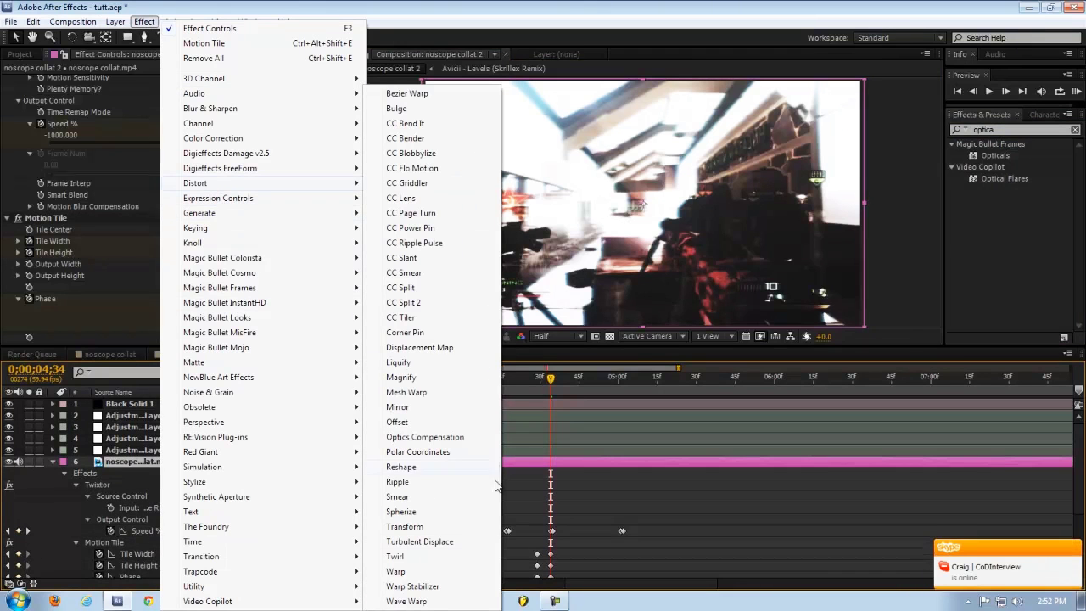
{"action": "left_click", "coordinate": [441, 438]}
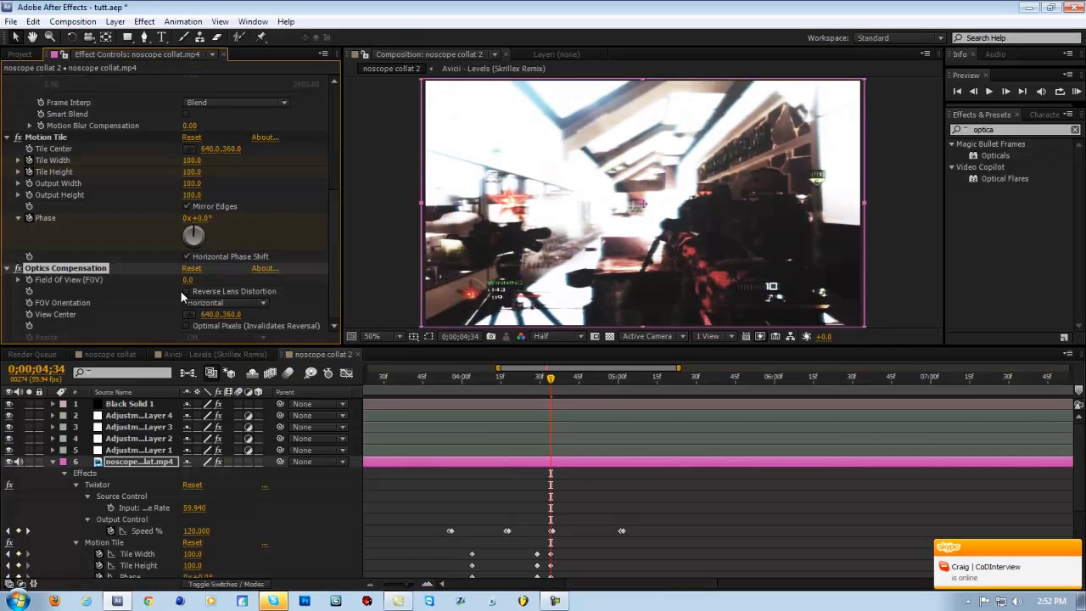
{"action": "left_click", "coordinate": [187, 292]}
{"action": "scroll", "coordinate": [463, 410], "scroll_direction": "down", "scroll_amount": 3}
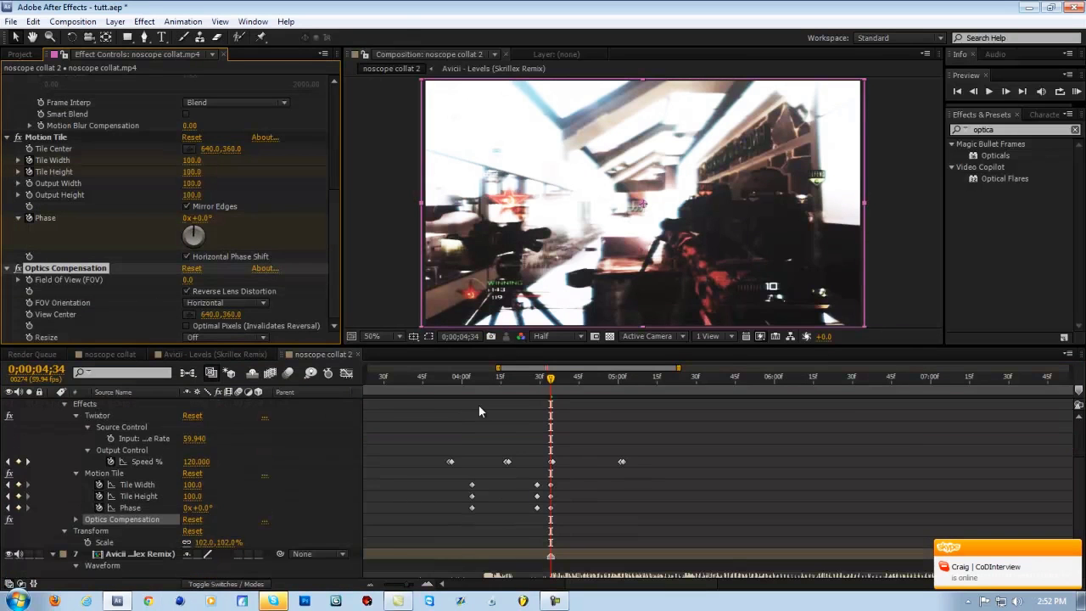
Keyframe Optics Compensation's Field of View at 140 at 0;00;04;29
{"action": "left_click_drag", "start_coordinate": [459, 379], "coordinate": [472, 381]}
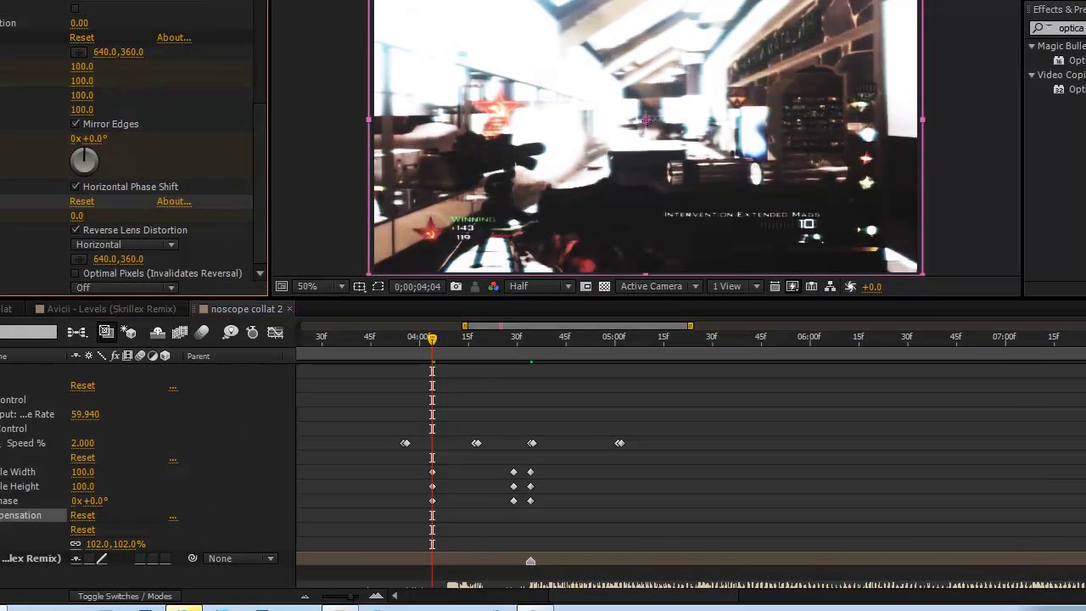
{"action": "left_click_drag", "start_coordinate": [473, 339], "coordinate": [512, 348]}
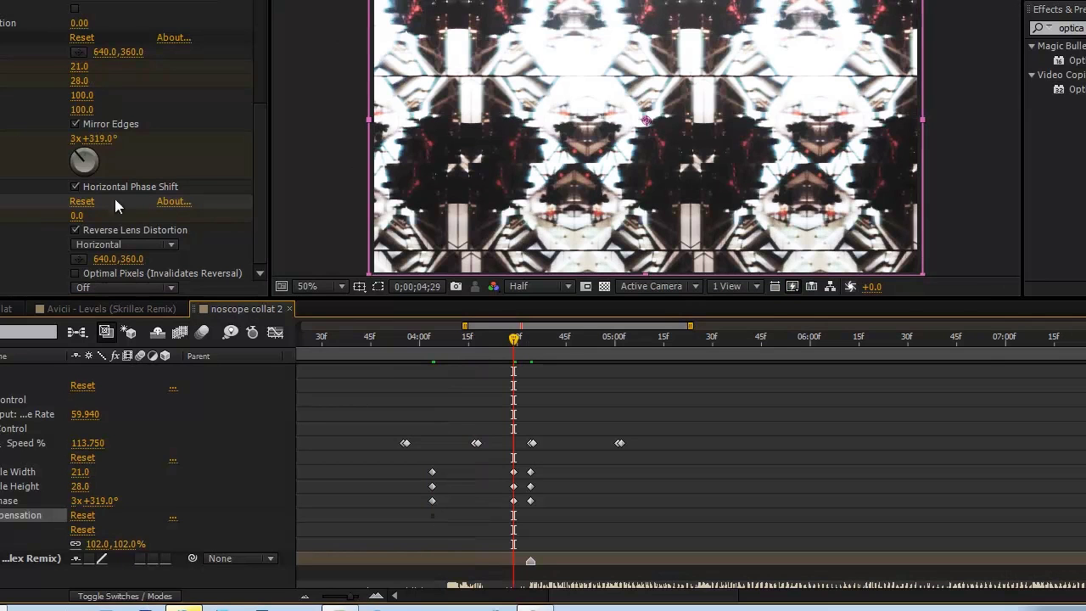
{"action": "left_click_drag", "start_coordinate": [78, 215], "coordinate": [278, 221]}
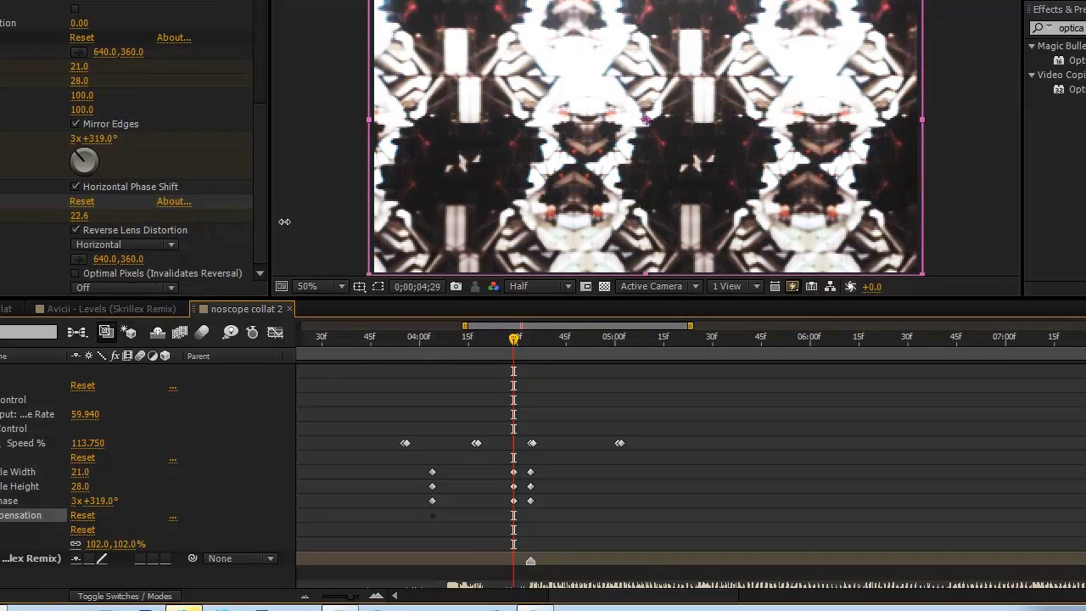
{"action": "left_click", "coordinate": [82, 217]}
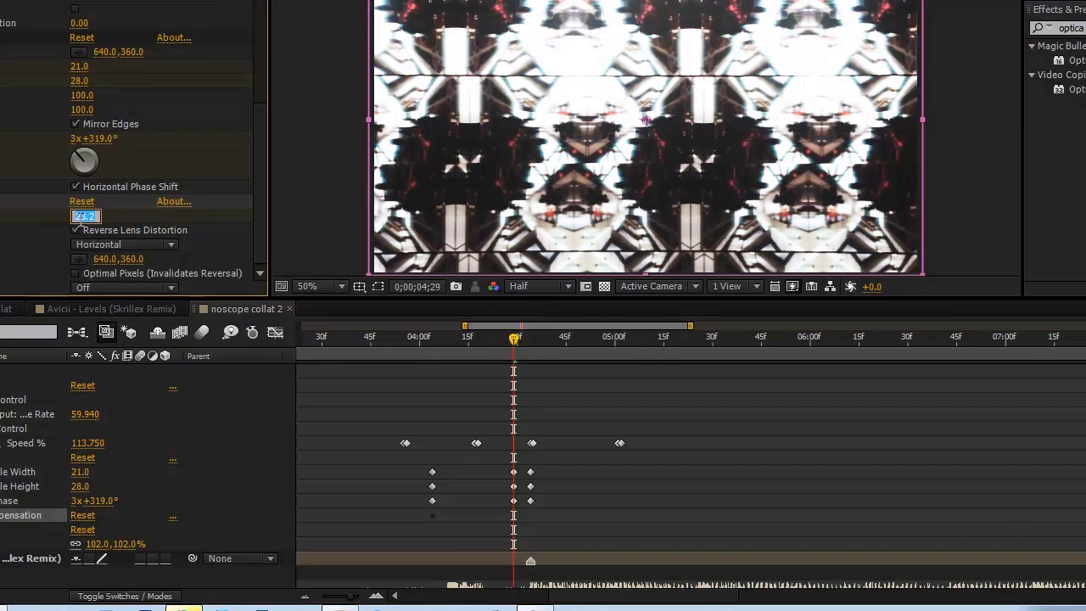
{"action": "type", "text": "140.0"}
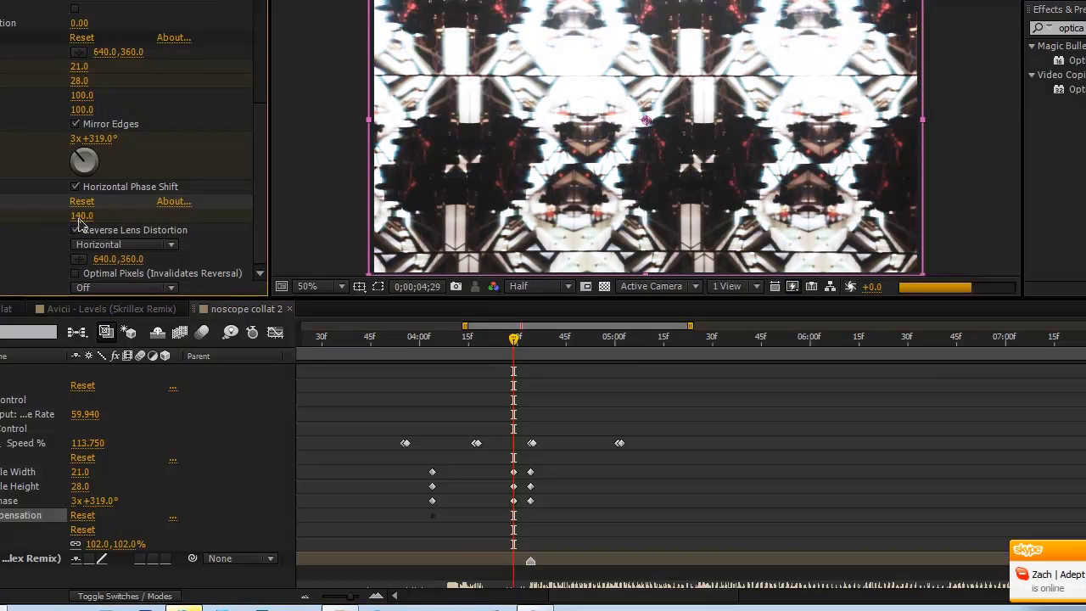
{"action": "key", "text": "Return"}
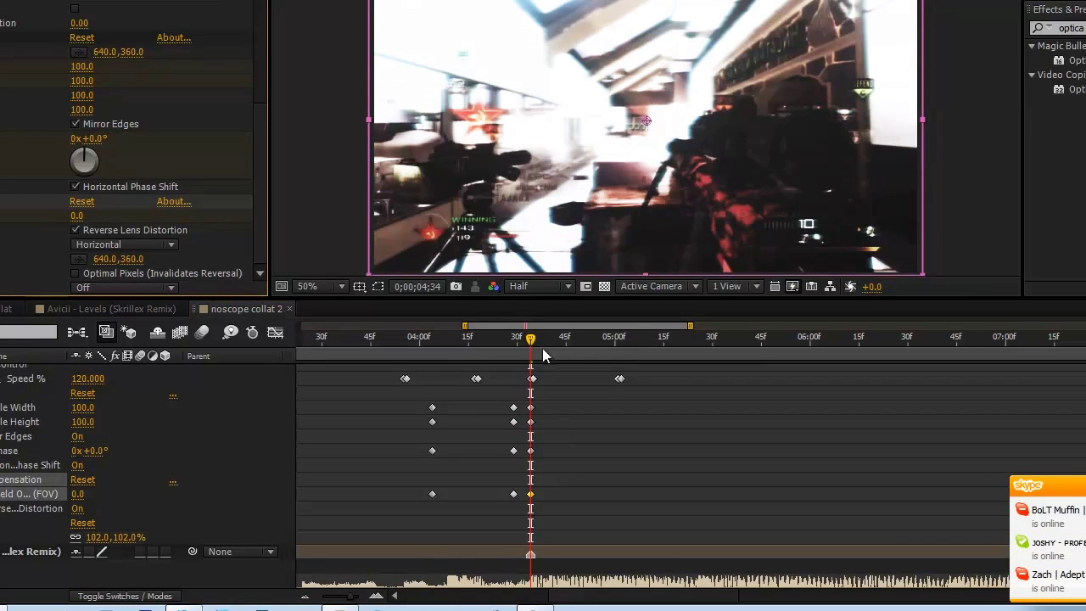
Step ahead to 0;00;05;01 to review the ramp, then zoom the timeline out to the full comp
{"action": "left_click", "coordinate": [536, 339]}
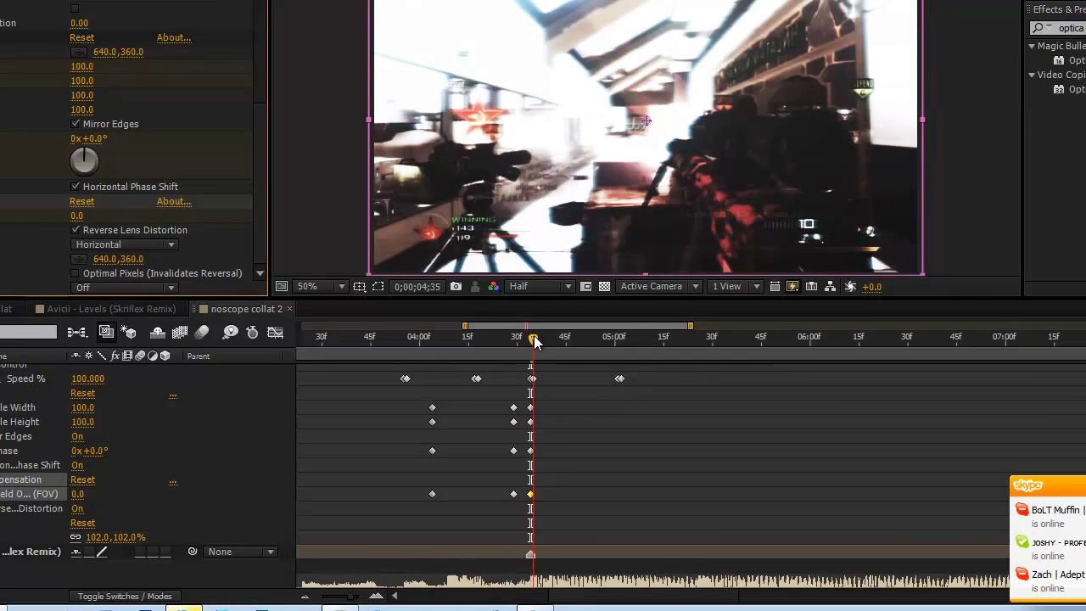
{"action": "left_click_drag", "start_coordinate": [536, 339], "coordinate": [618, 340]}
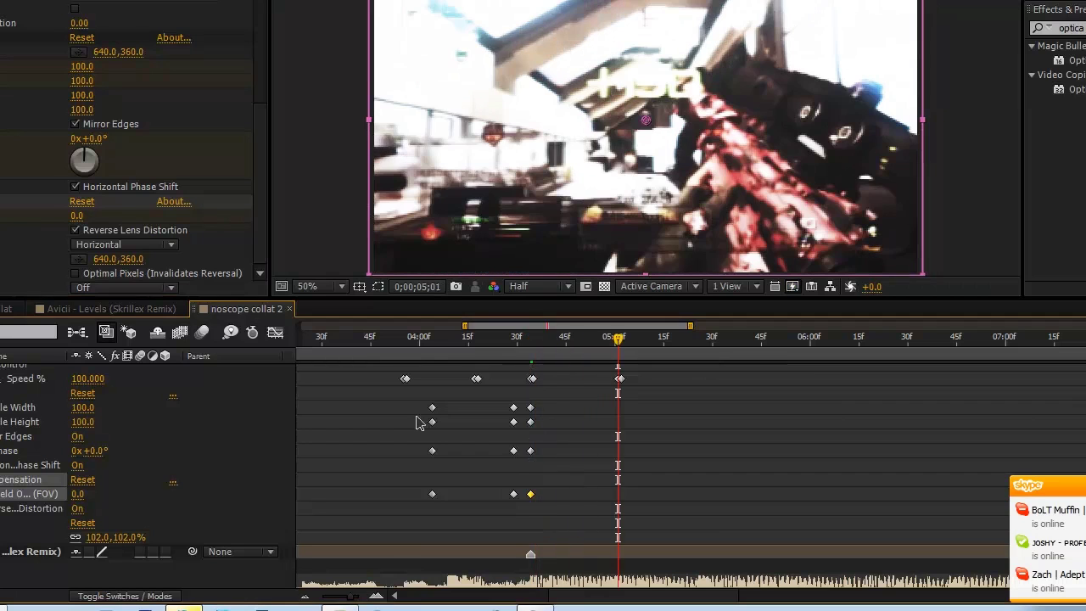
{"action": "left_click", "coordinate": [312, 597]}
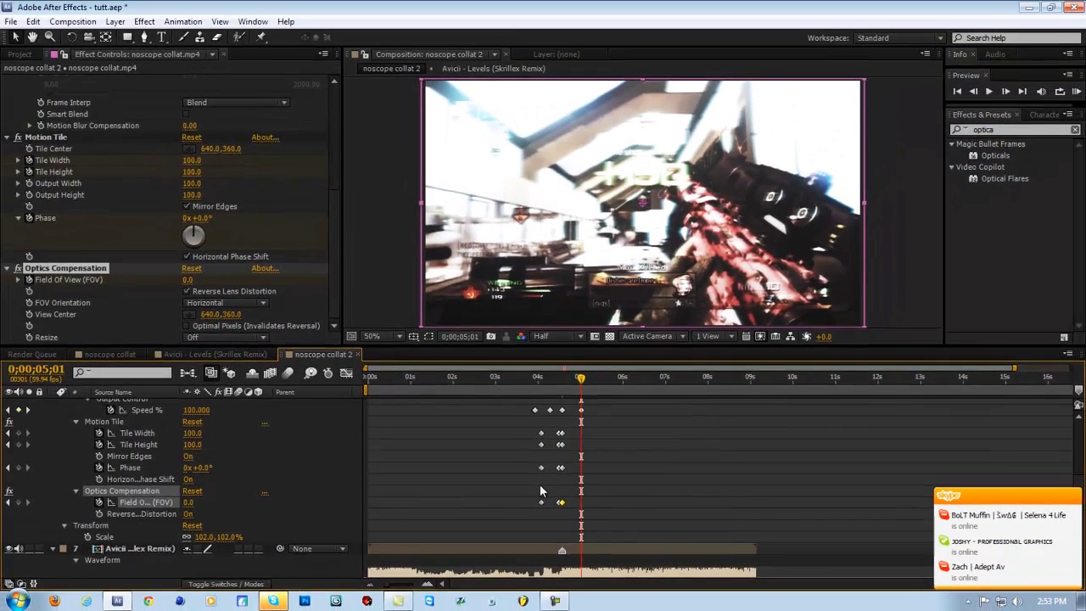
Add intervention.mp3 to the comp as a new layer starting around 4.7 seconds
{"action": "left_click", "coordinate": [19, 54]}
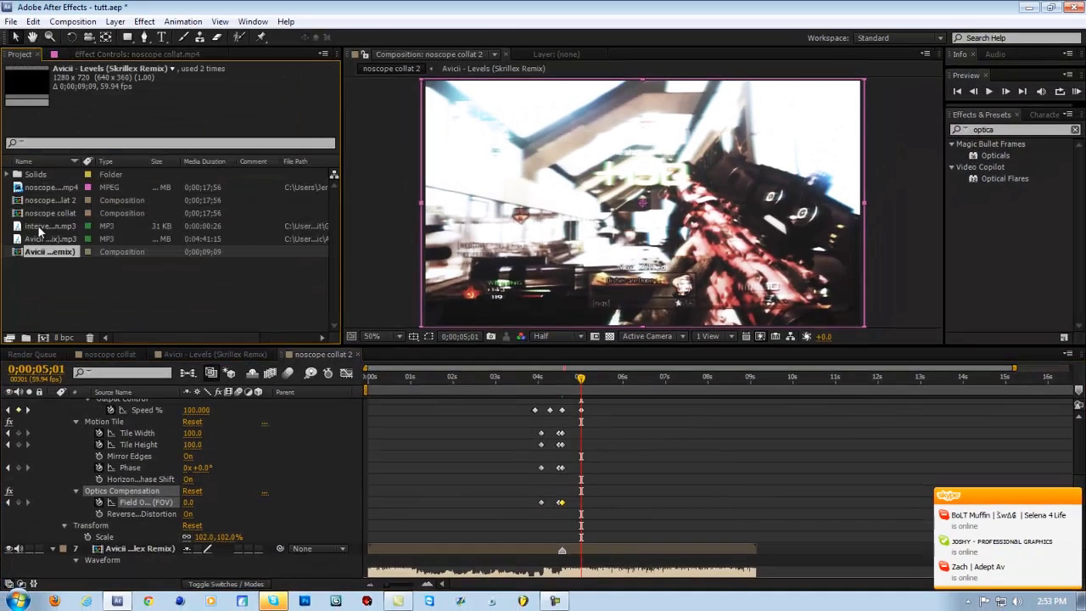
{"action": "left_click_drag", "start_coordinate": [38, 228], "coordinate": [533, 540]}
{"action": "left_click_drag", "start_coordinate": [545, 502], "coordinate": [576, 505]}
{"action": "key", "text": "l"}
{"action": "key", "text": "l"}
{"action": "left_click_drag", "start_coordinate": [563, 375], "coordinate": [557, 375]}
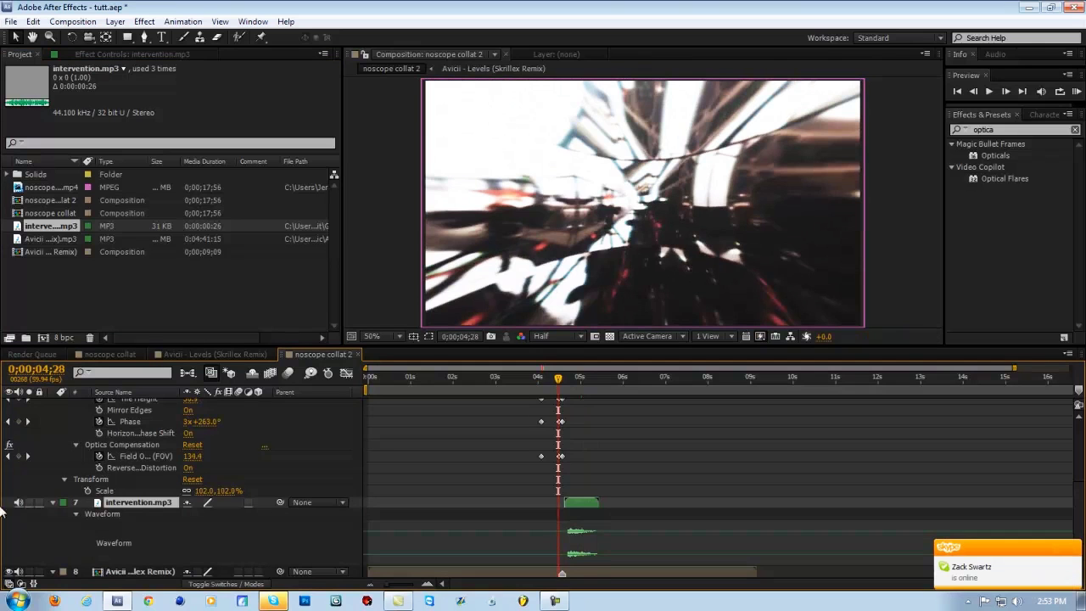
Line the gunshot up with the 0;00;04;34 transition keyframe and duplicate the layer
{"action": "left_click", "coordinate": [28, 422]}
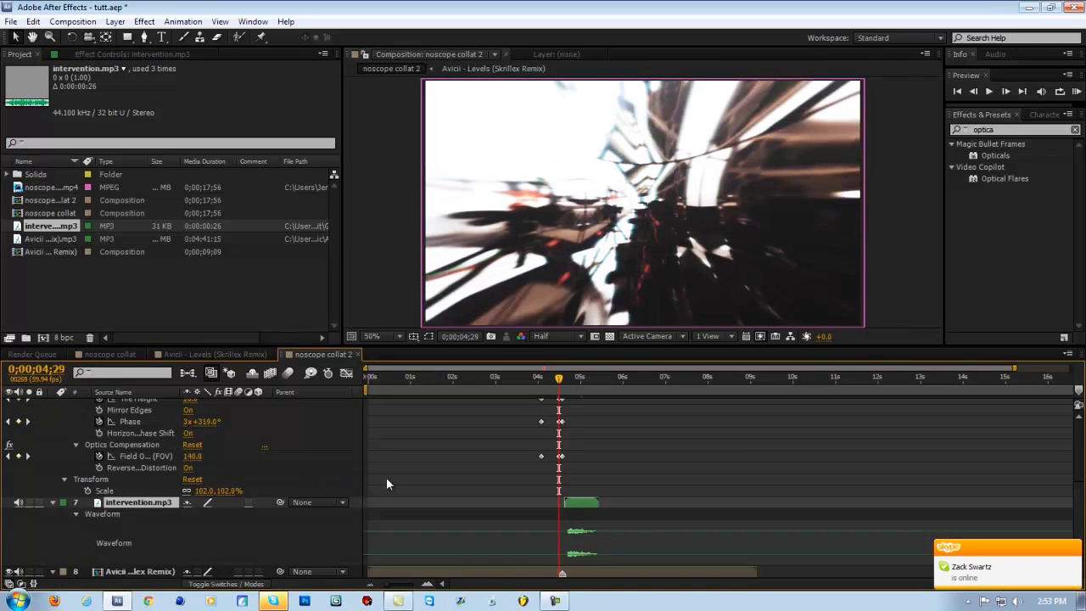
{"action": "scroll", "coordinate": [433, 477], "scroll_direction": "down", "scroll_amount": 1}
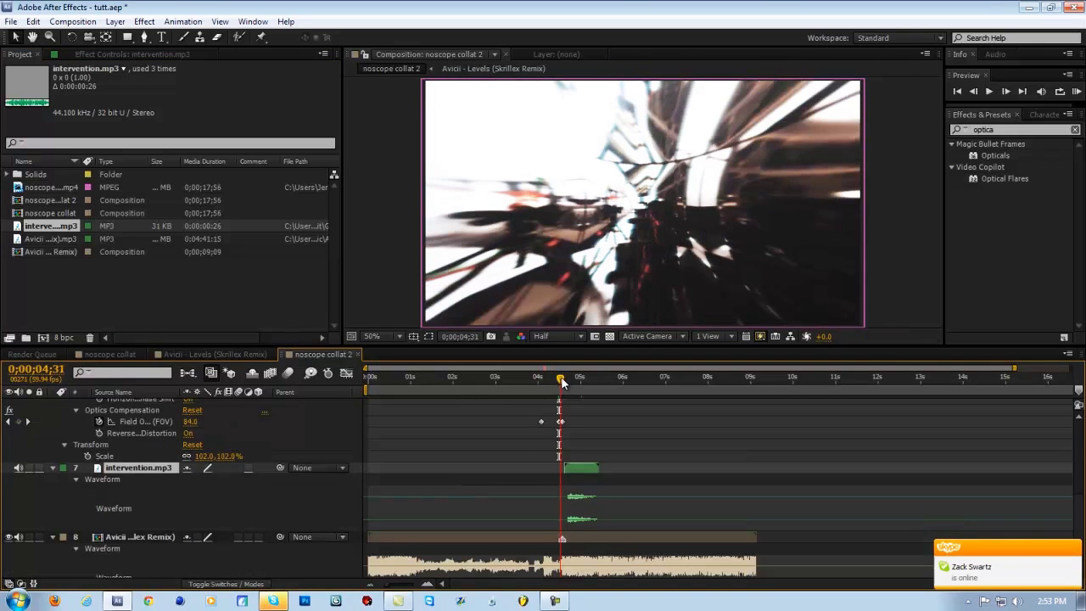
{"action": "left_click_drag", "start_coordinate": [560, 382], "coordinate": [564, 381]}
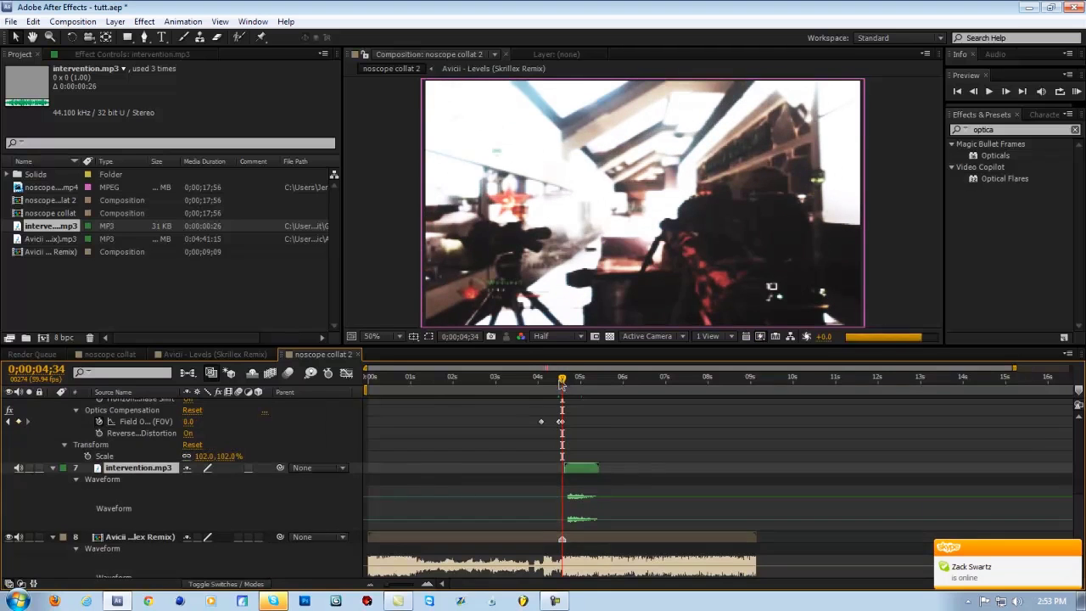
{"action": "scroll", "coordinate": [118, 450], "scroll_direction": "up", "scroll_amount": 10}
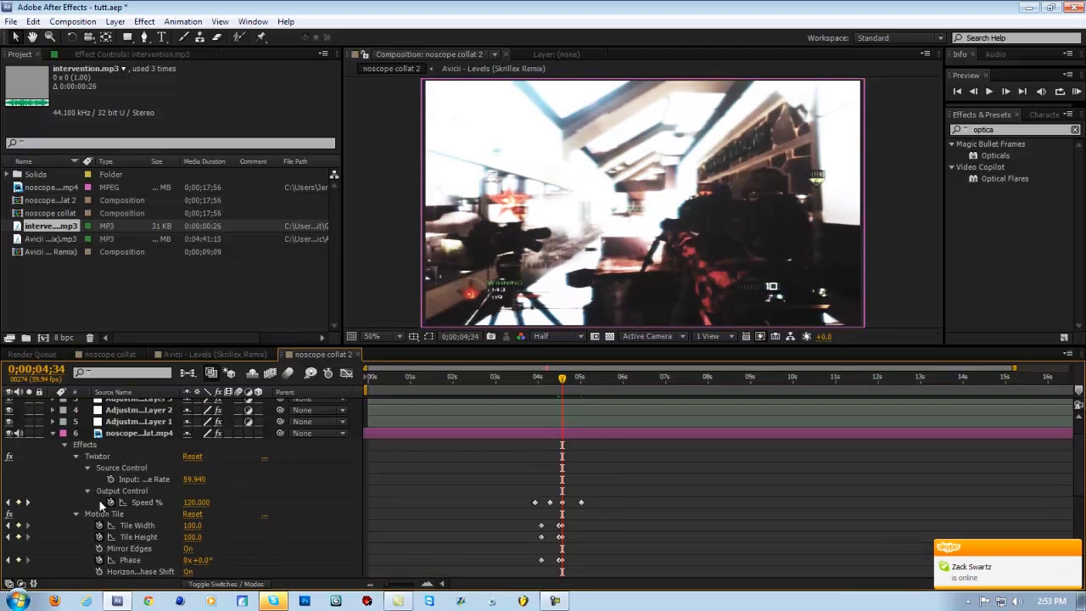
{"action": "scroll", "coordinate": [571, 492], "scroll_direction": "down", "scroll_amount": 5}
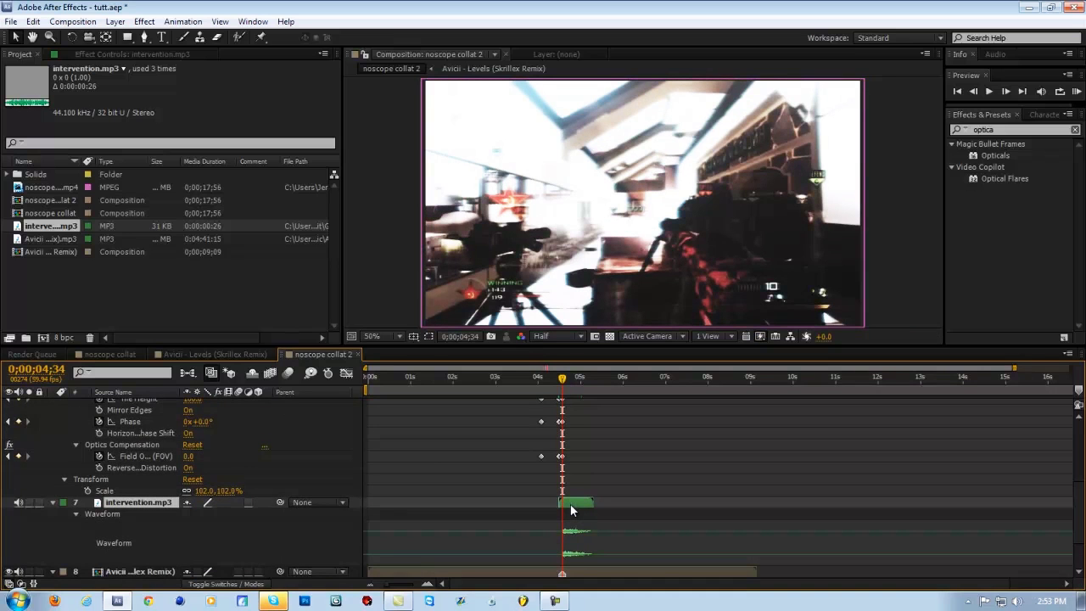
{"action": "key", "text": "ctrl+d"}
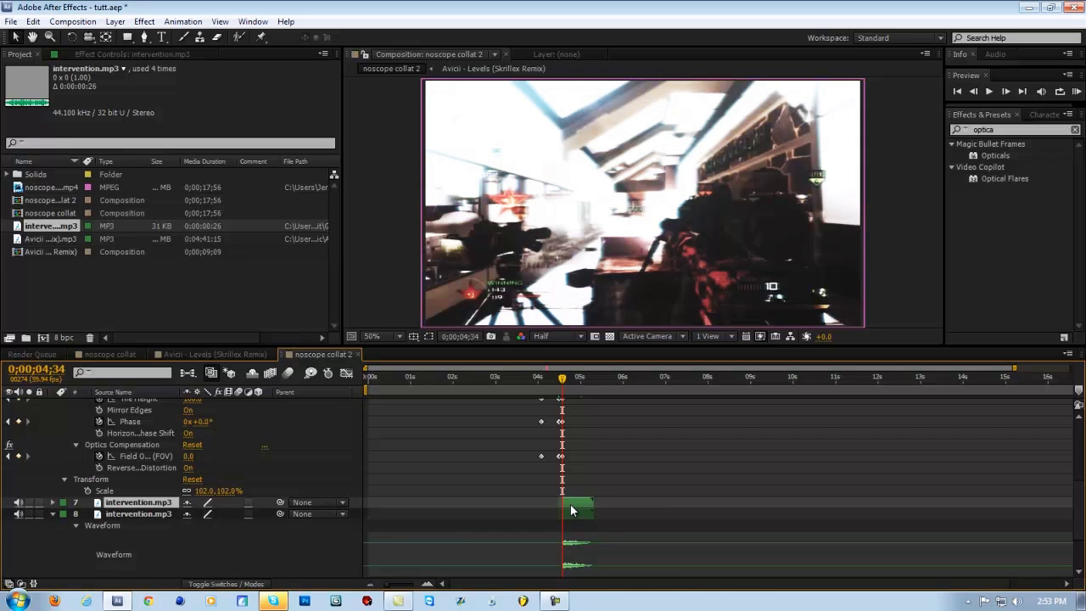
Make gunshot layer 7 end at the playhead and time-reverse it
{"action": "key", "text": "]"}
{"action": "left_click", "coordinate": [115, 21]}
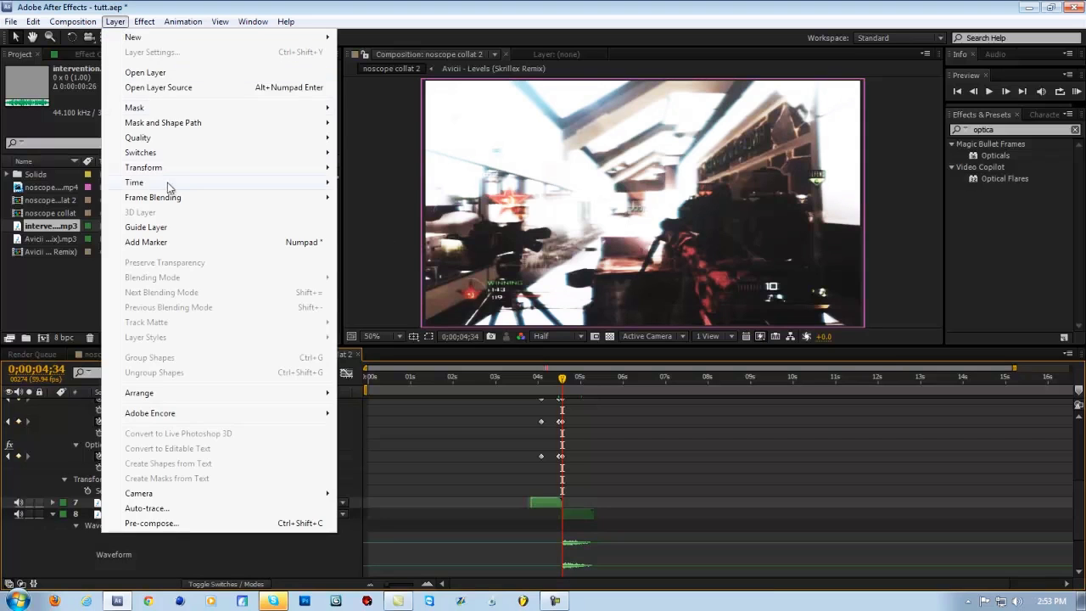
{"action": "mouse_move", "coordinate": [169, 182]}
{"action": "left_click", "coordinate": [412, 200]}
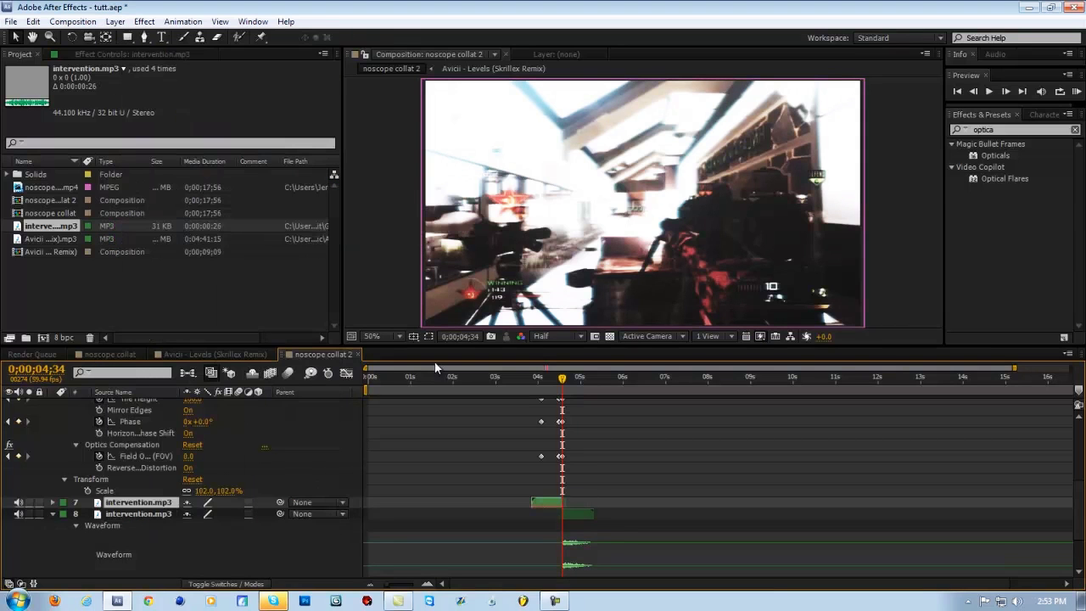
{"action": "key", "text": "l"}
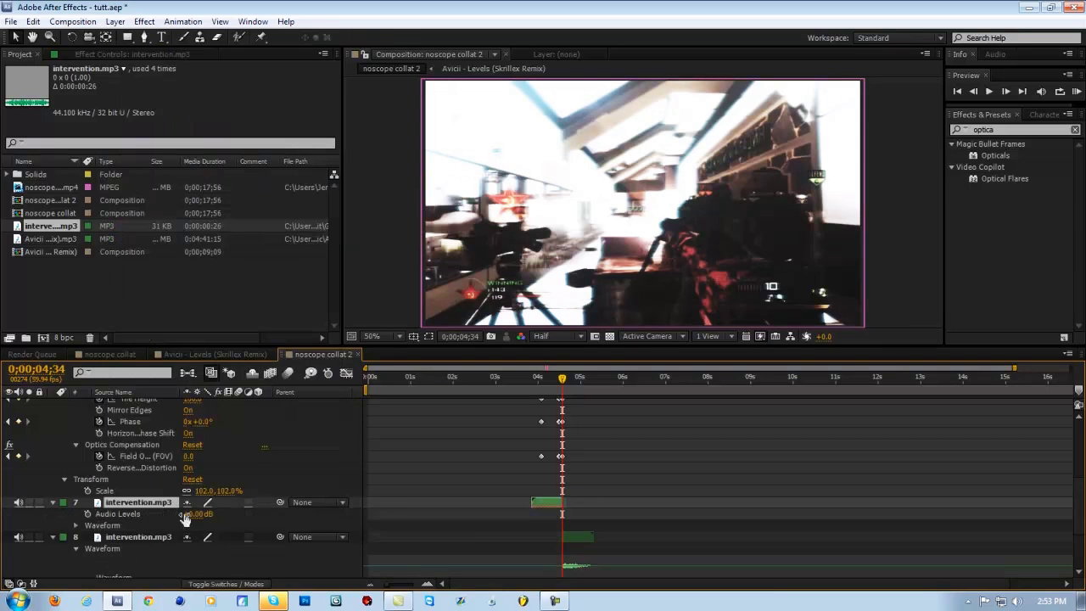
Raise the gunshot layers' Audio Levels to +12 dB
{"action": "left_click", "coordinate": [569, 537]}
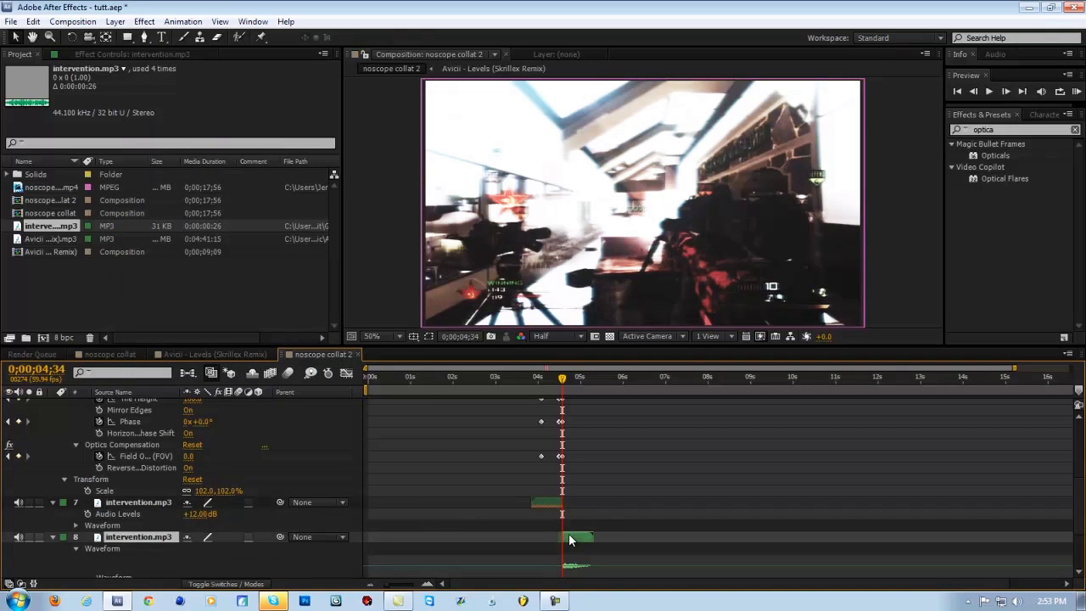
{"action": "key", "text": "l"}
{"action": "left_click", "coordinate": [198, 548]}
{"action": "type", "text": "12.00 dB"}
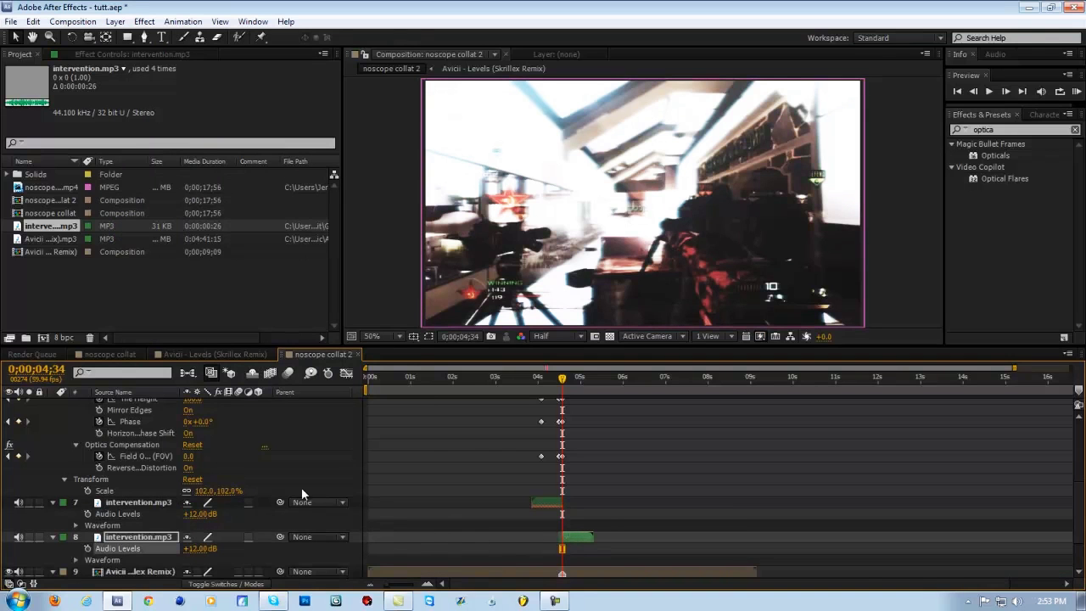
{"action": "key", "text": "shift+Tab"}
{"action": "left_click", "coordinate": [279, 524]}
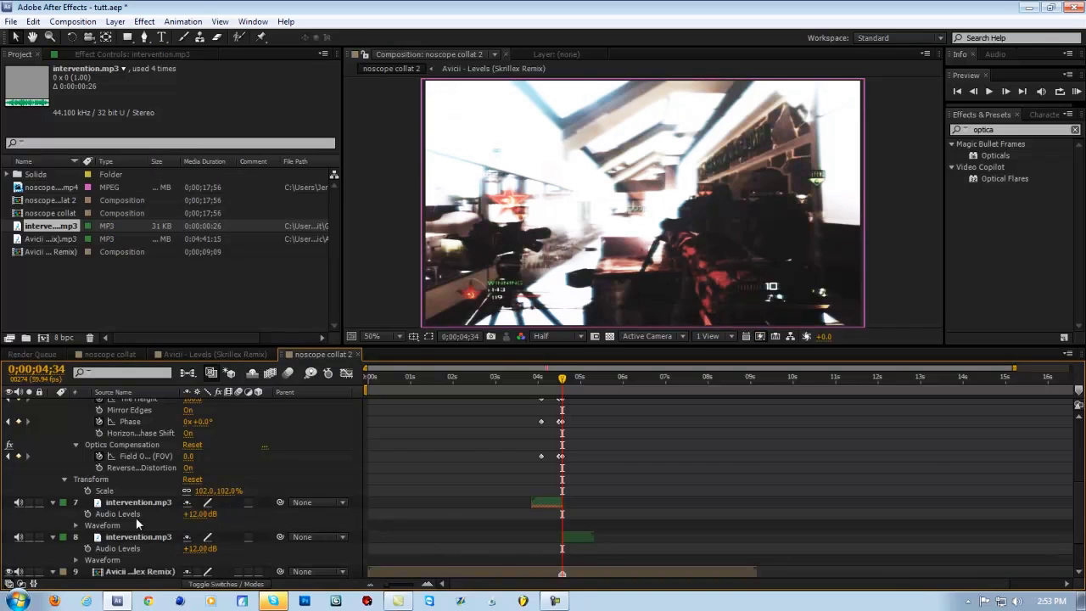
Add Bass & Treble to the first gunshot layer with Bass set to 75
{"action": "left_click", "coordinate": [136, 502]}
{"action": "left_click", "coordinate": [144, 21]}
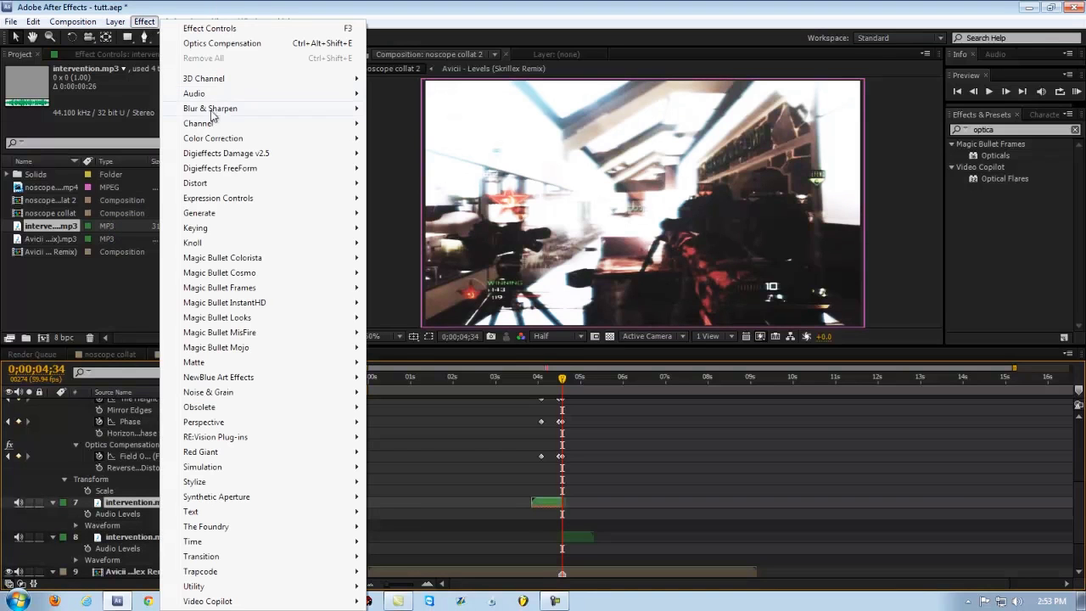
{"action": "mouse_move", "coordinate": [212, 94]}
{"action": "left_click", "coordinate": [419, 110]}
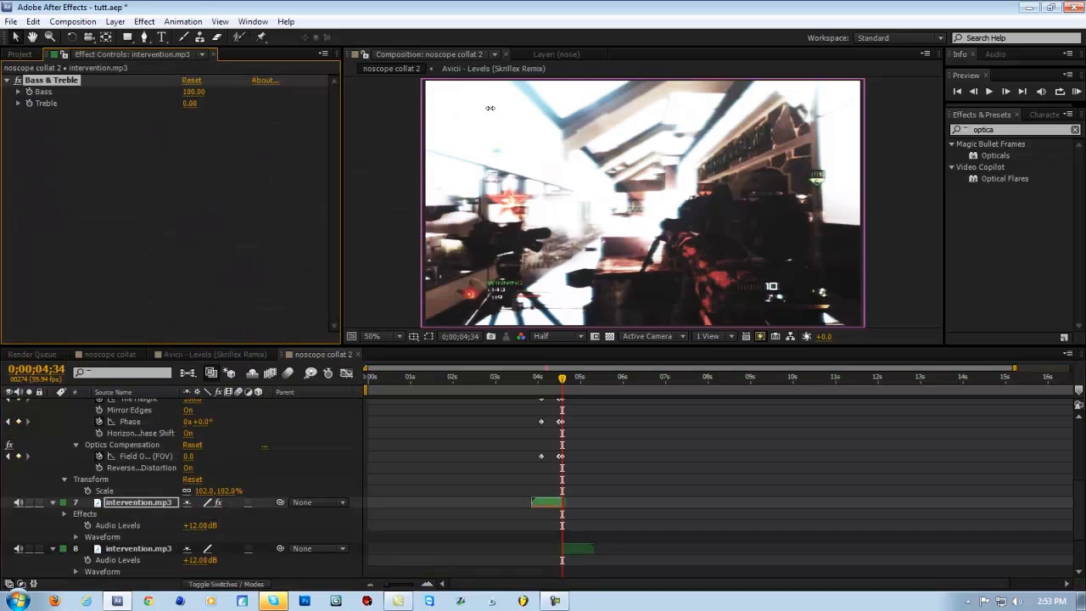
{"action": "left_click", "coordinate": [194, 91]}
{"action": "type", "text": "75"}
{"action": "key", "text": "Return"}
{"action": "left_click", "coordinate": [369, 583]}
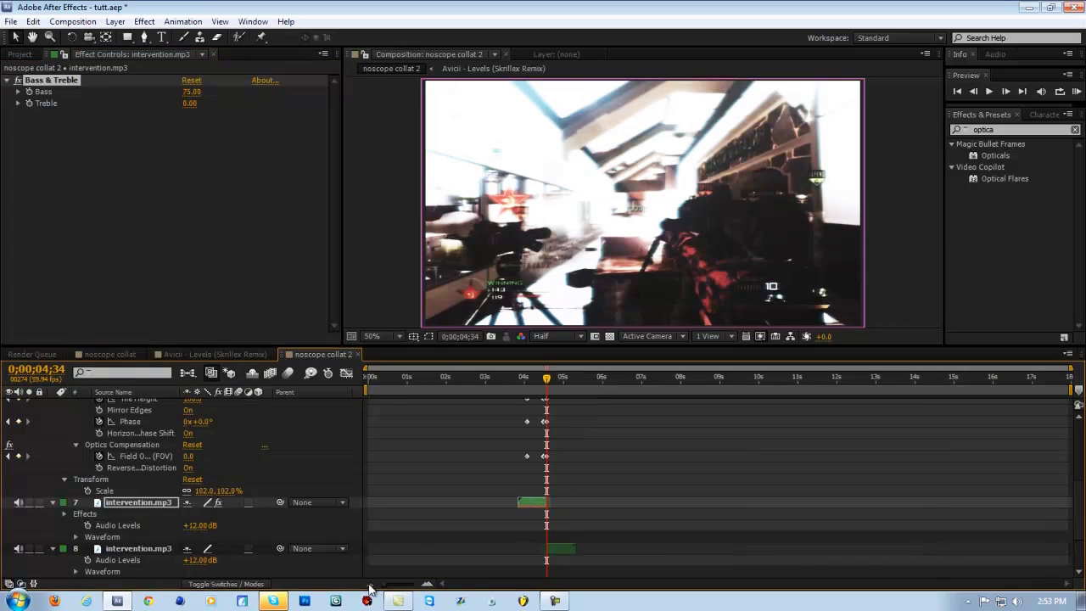
{"action": "scroll", "coordinate": [434, 479], "scroll_direction": "up", "scroll_amount": 5}
{"action": "scroll", "coordinate": [463, 444], "scroll_direction": "down", "scroll_amount": 5}
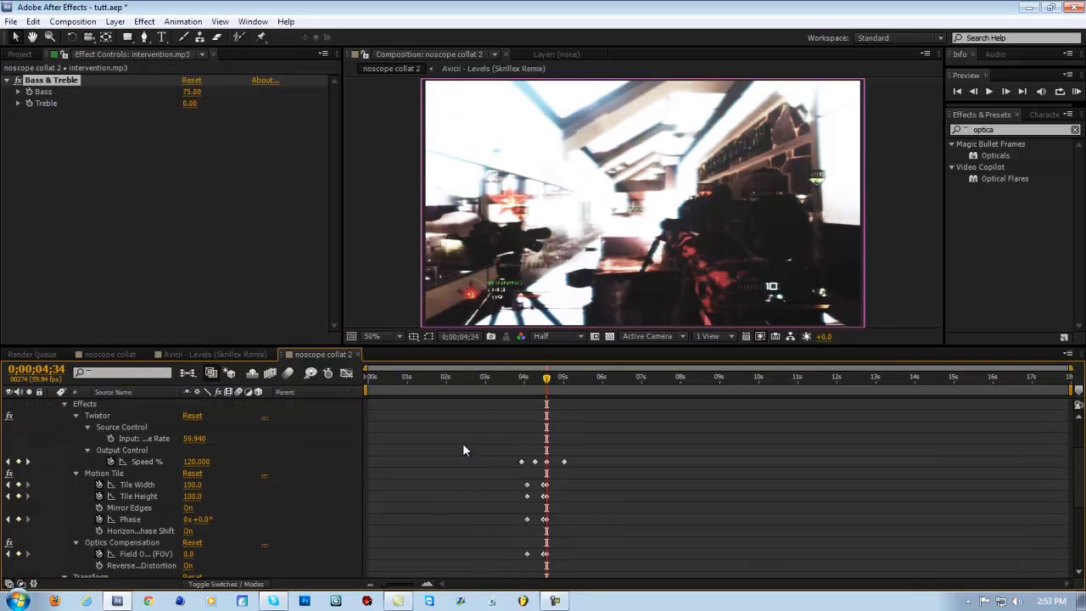
Scrub the timeline to 0;00;05;39 and set the work area end there
{"action": "left_click", "coordinate": [484, 379]}
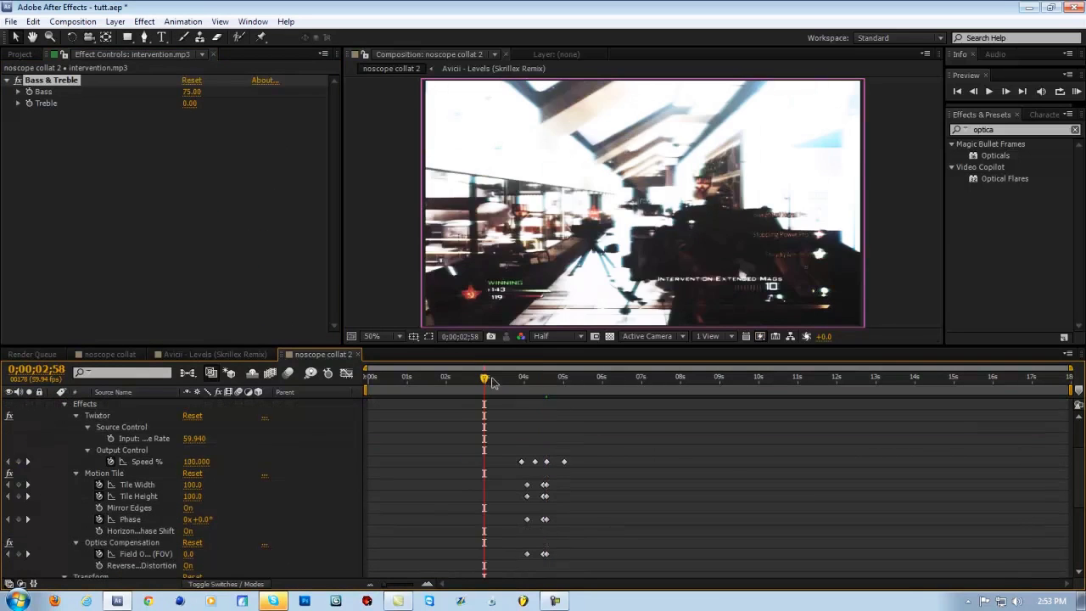
{"action": "scroll", "coordinate": [571, 415], "scroll_direction": "down", "scroll_amount": 3}
{"action": "scroll", "coordinate": [569, 440], "scroll_direction": "up", "scroll_amount": 3}
{"action": "scroll", "coordinate": [570, 440], "scroll_direction": "down", "scroll_amount": 2}
{"action": "left_click", "coordinate": [600, 379]}
{"action": "left_click_drag", "start_coordinate": [600, 379], "coordinate": [589, 379]}
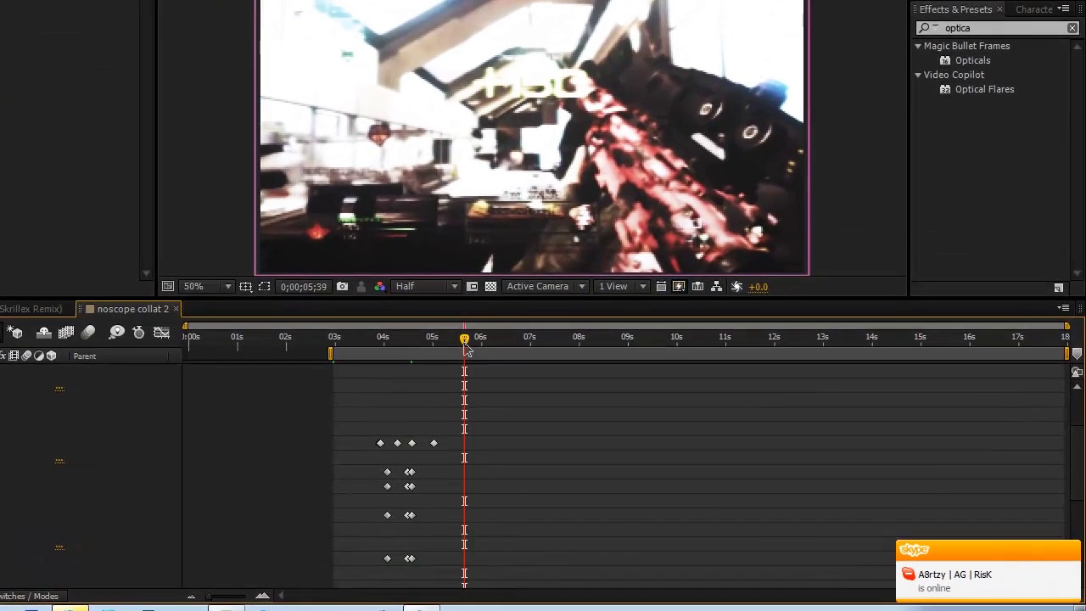
{"action": "key", "text": "n"}
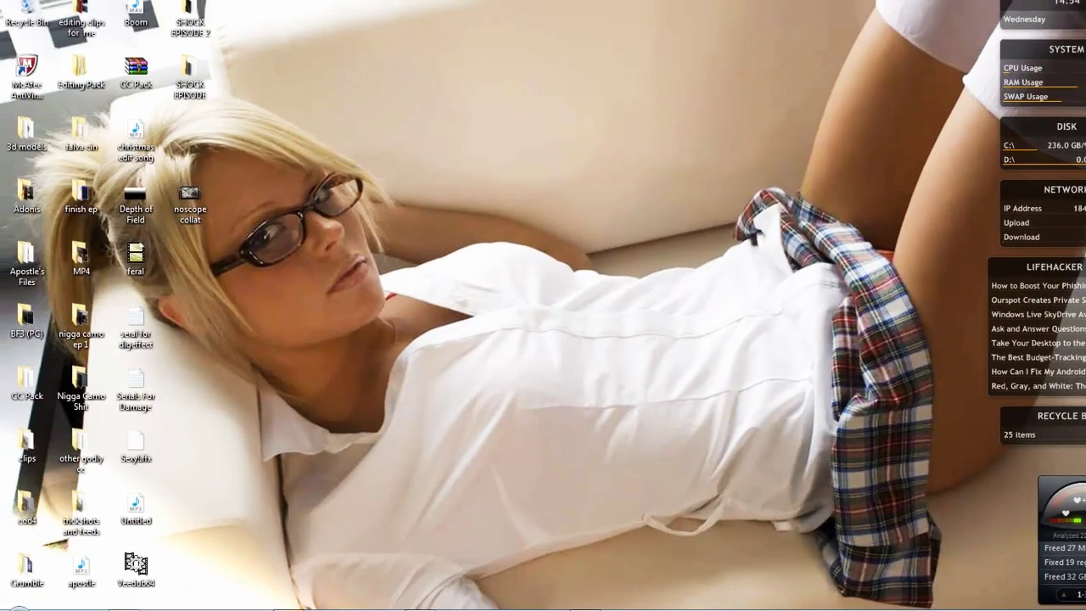
{"action": "left_click", "coordinate": [319, 603]}
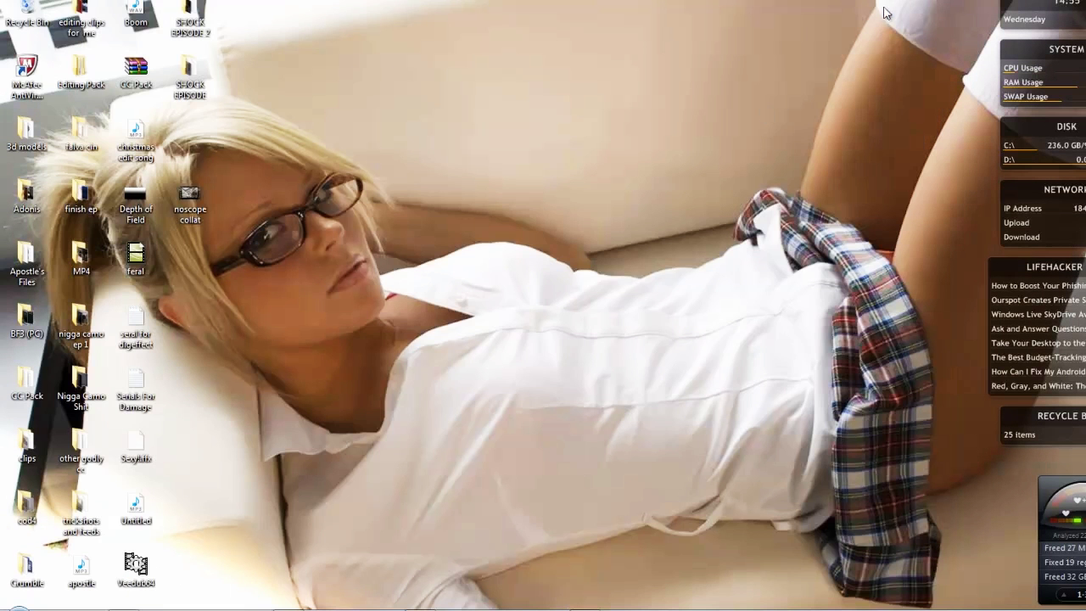
{"action": "left_click", "coordinate": [888, 7]}
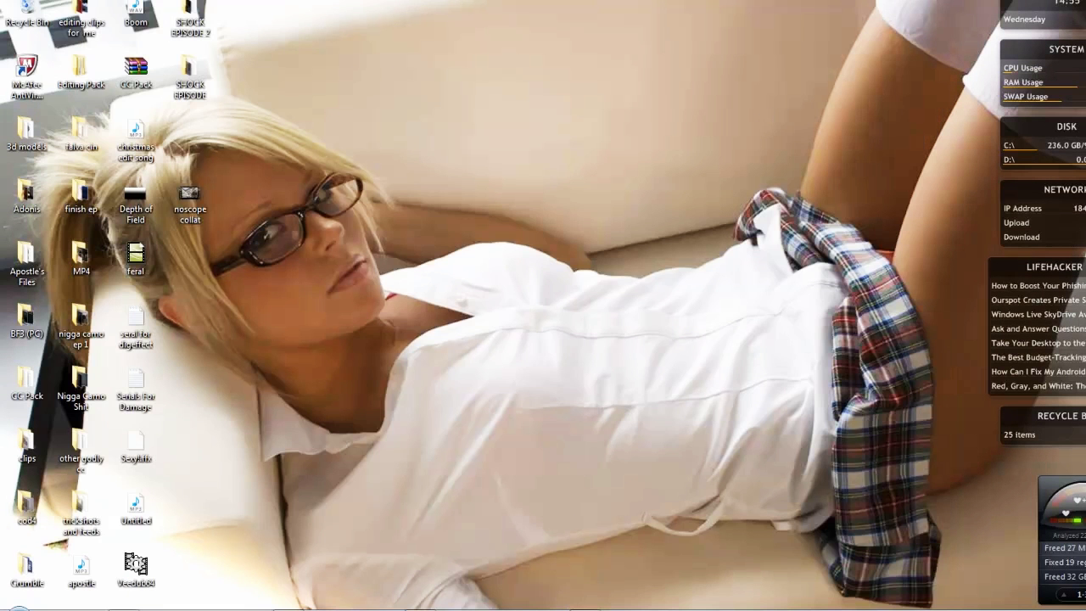